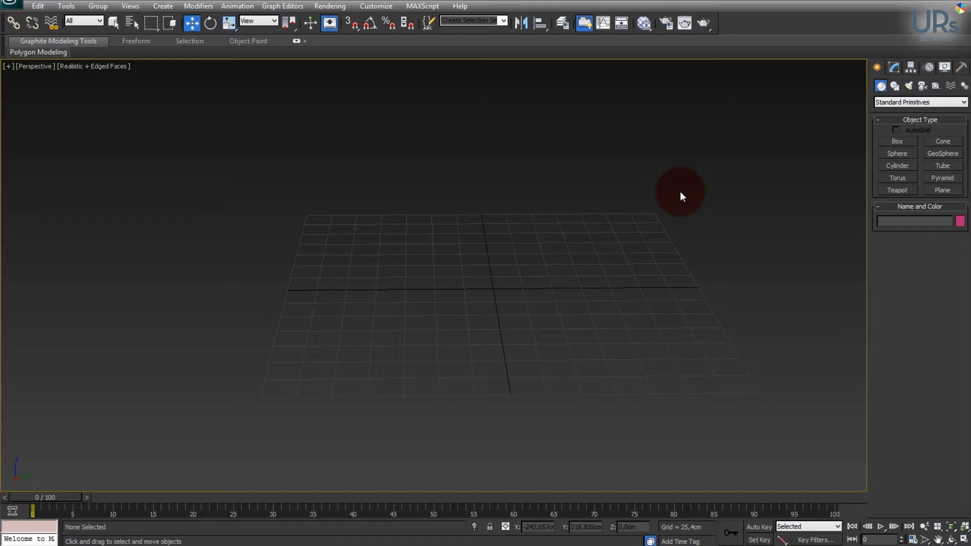
Step: Start creating a RayFire RF Trace object and widen the command panel so all its parameter rollouts are shown
{"action": "middle_click_drag", "start_coordinate": [680, 191], "coordinate": [578, 210]}
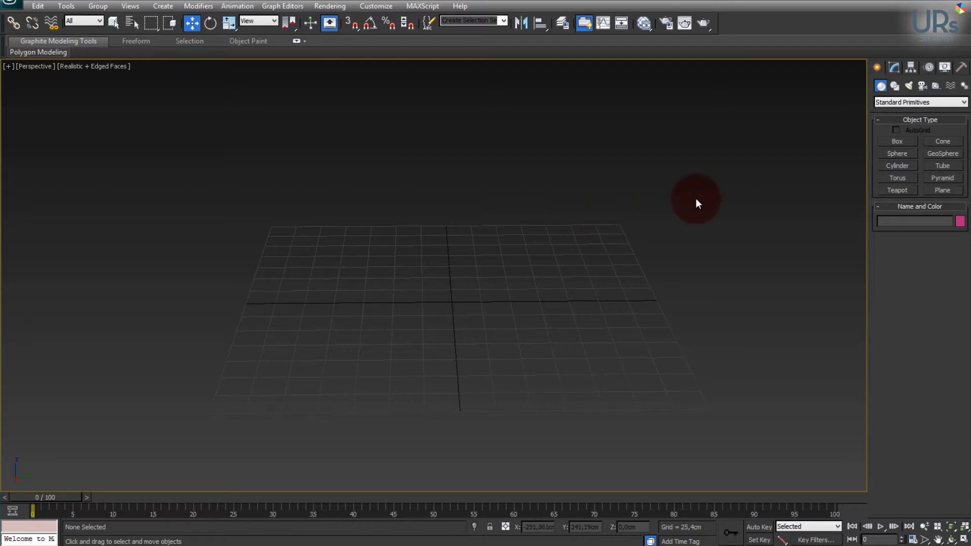
{"action": "left_click", "coordinate": [888, 101]}
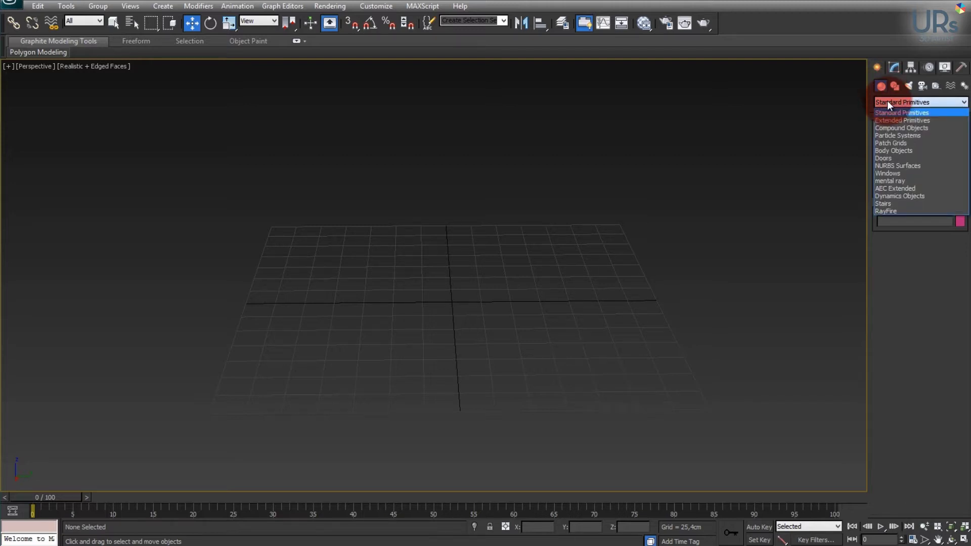
{"action": "left_click", "coordinate": [883, 209]}
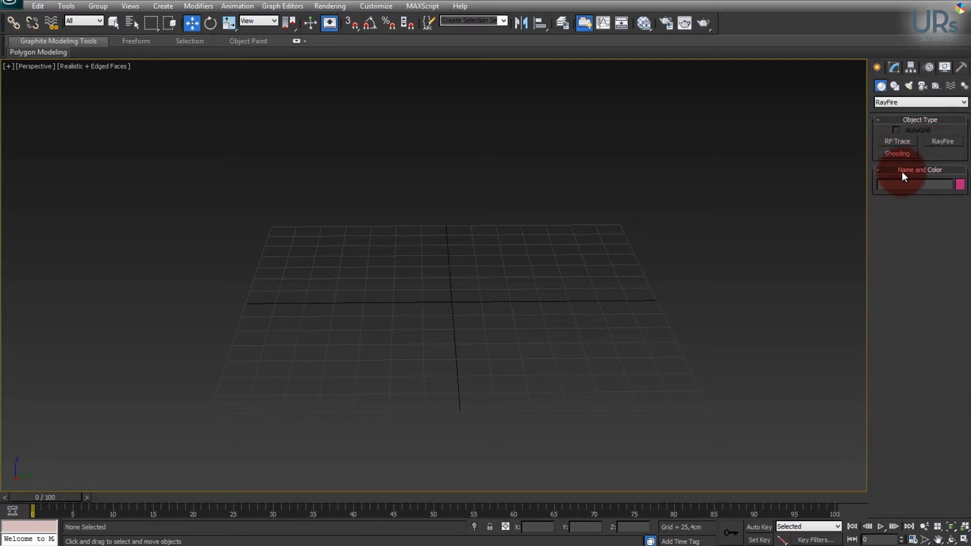
{"action": "left_click", "coordinate": [892, 143]}
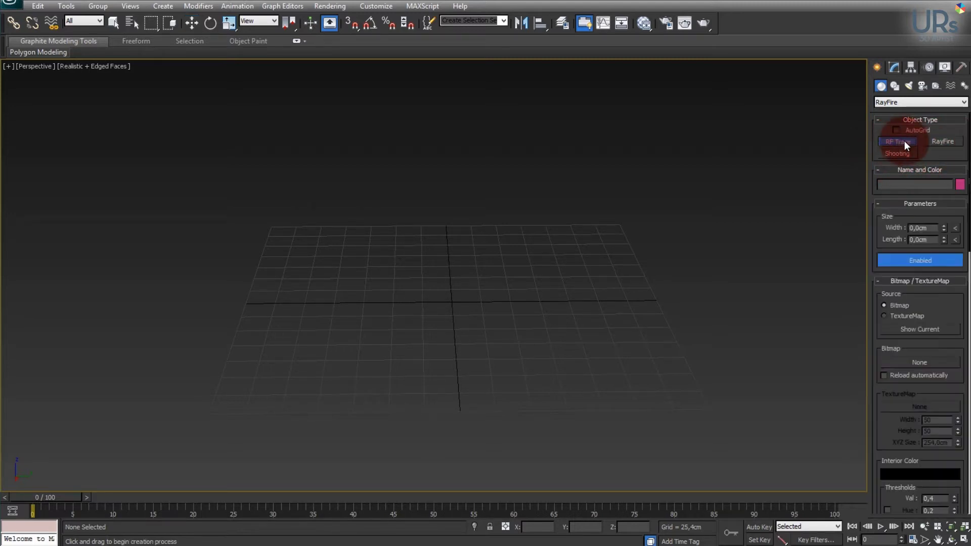
{"action": "left_click_drag", "start_coordinate": [865, 156], "coordinate": [733, 184]}
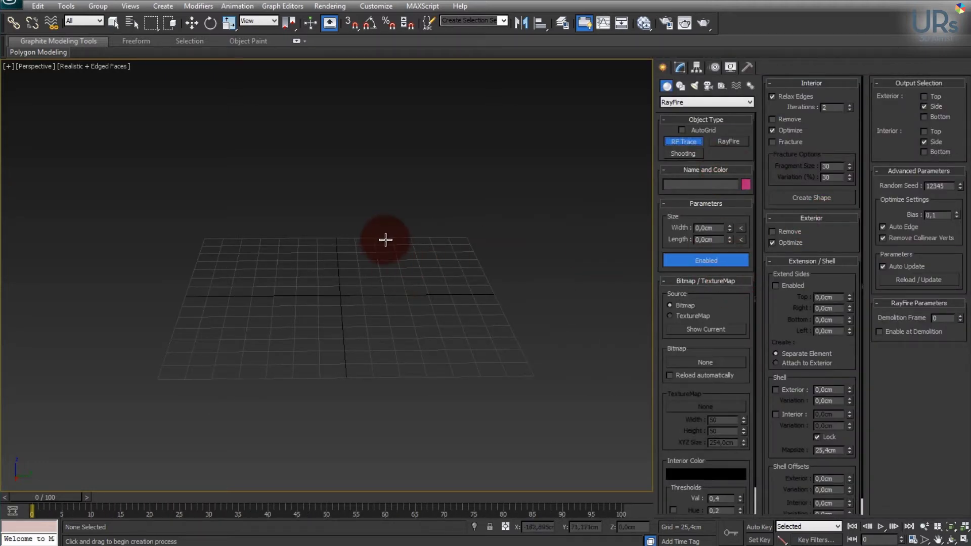
Step: Draw an RF Trace plane about 448 cm wide and 486 cm long covering the whole ground grid
{"action": "mouse_move", "coordinate": [334, 237]}
{"action": "middle_mouse_down"}
{"action": "mouse_move", "coordinate": [363, 250]}
{"action": "mouse_move", "coordinate": [365, 271]}
{"action": "middle_mouse_up"}
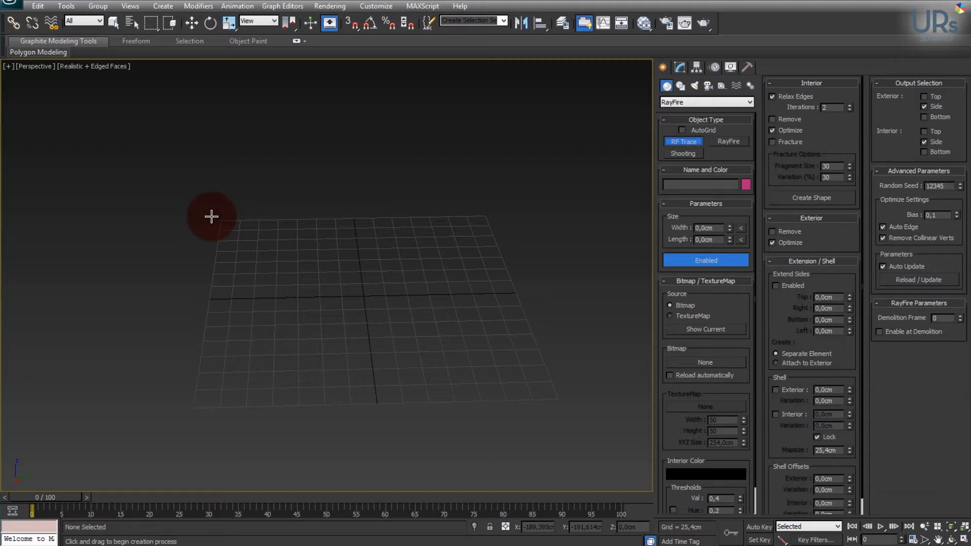
{"action": "middle_click_drag", "start_coordinate": [222, 217], "coordinate": [225, 211], "text": "alt"}
{"action": "mouse_move", "coordinate": [183, 189]}
{"action": "left_mouse_down"}
{"action": "mouse_move", "coordinate": [314, 342]}
{"action": "mouse_move", "coordinate": [588, 438]}
{"action": "left_mouse_up"}
{"action": "left_click", "coordinate": [377, 286]}
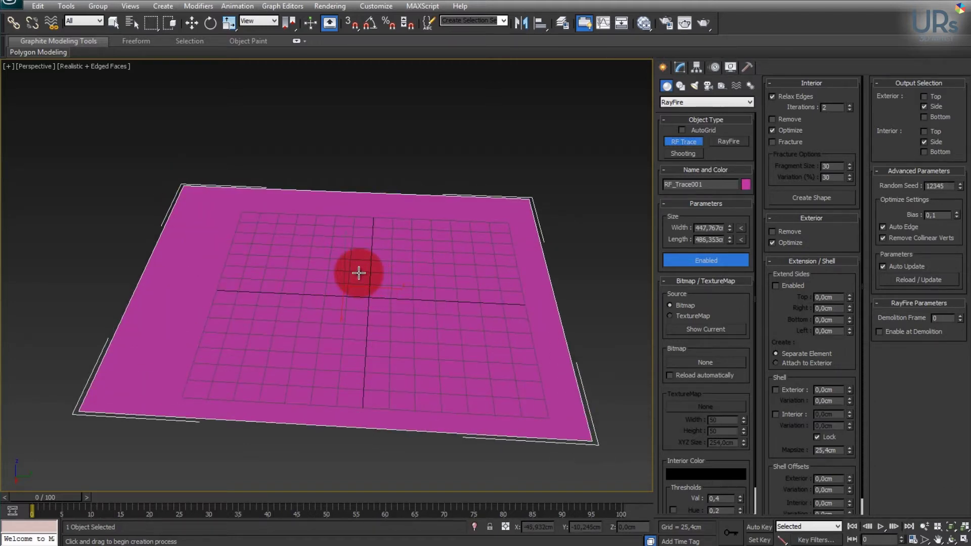
Step: Load ground_1_t.jpg from the Desktop as the bitmap source of the RF Trace plane
{"action": "middle_click_drag", "start_coordinate": [401, 305], "coordinate": [459, 228], "text": "alt"}
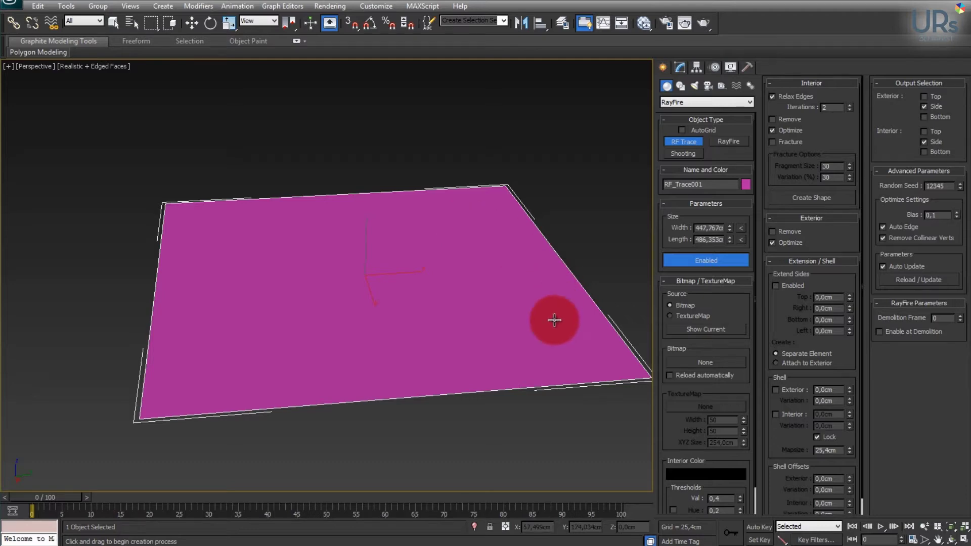
{"action": "left_click", "coordinate": [704, 362]}
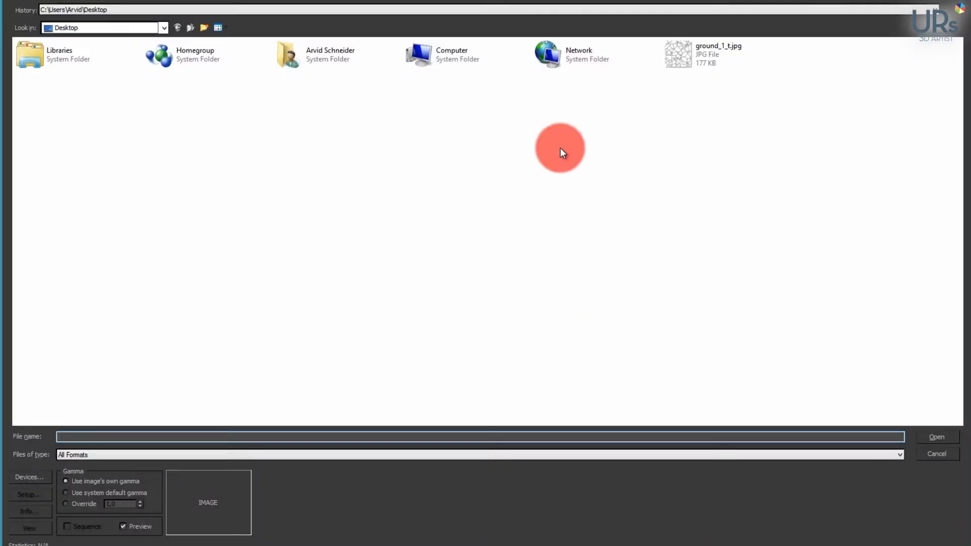
{"action": "left_click", "coordinate": [681, 56]}
{"action": "right_click", "coordinate": [680, 56]}
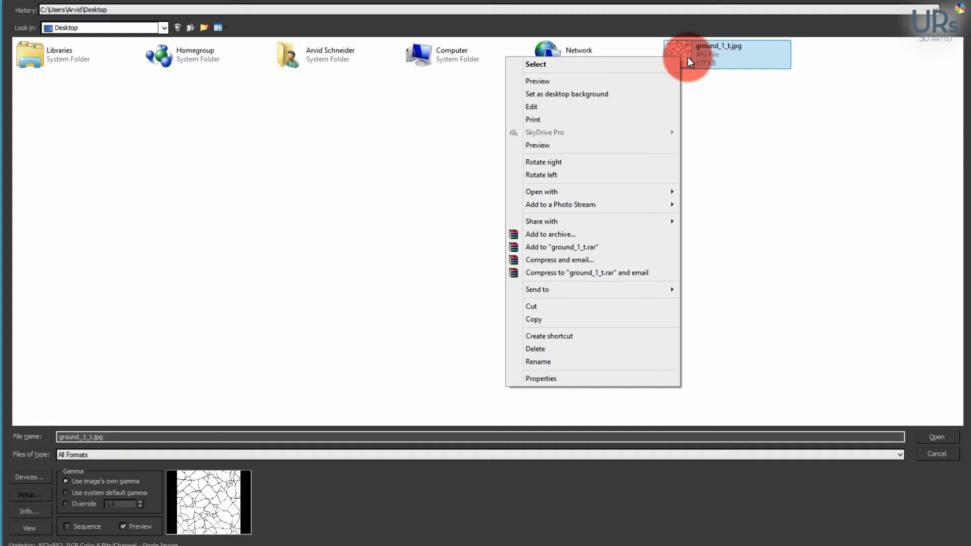
{"action": "left_click", "coordinate": [725, 98]}
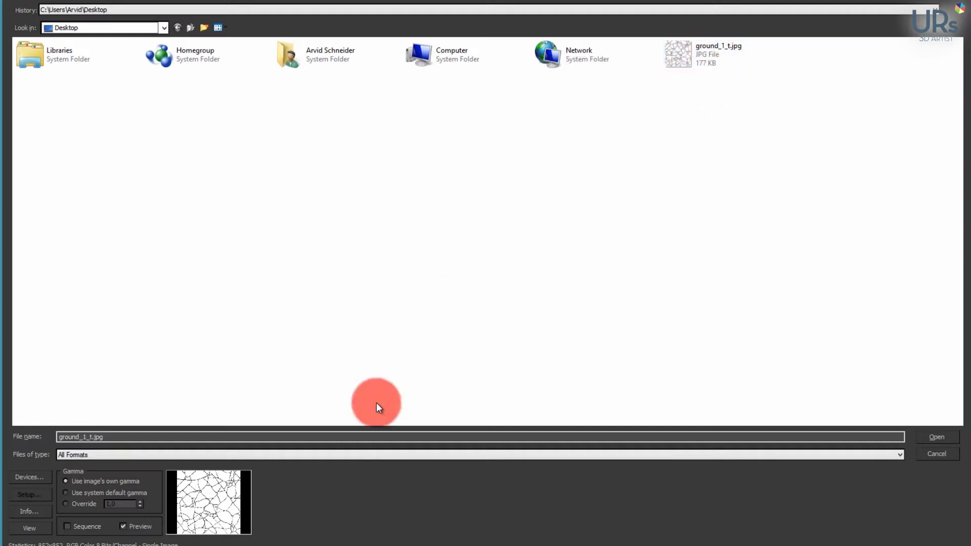
{"action": "left_click", "coordinate": [718, 74]}
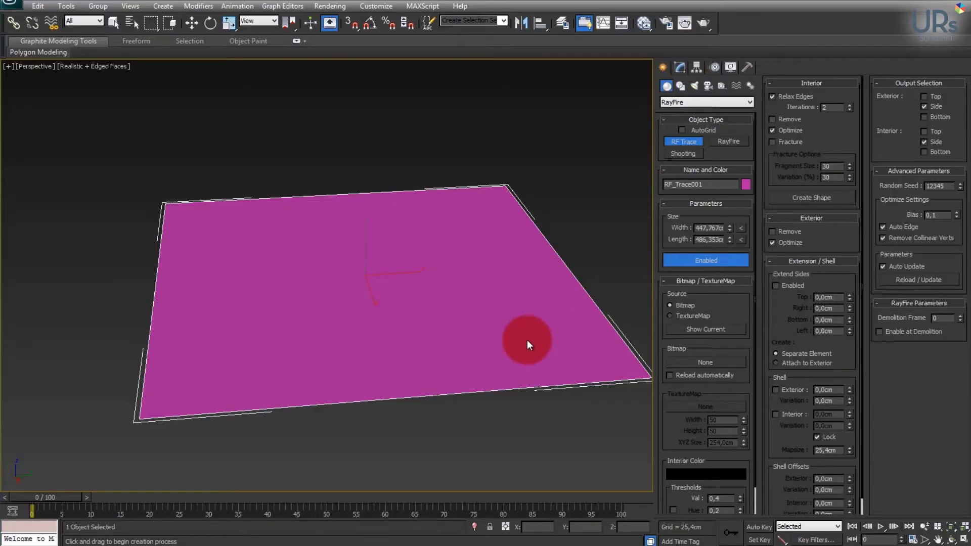
{"action": "left_click", "coordinate": [409, 274]}
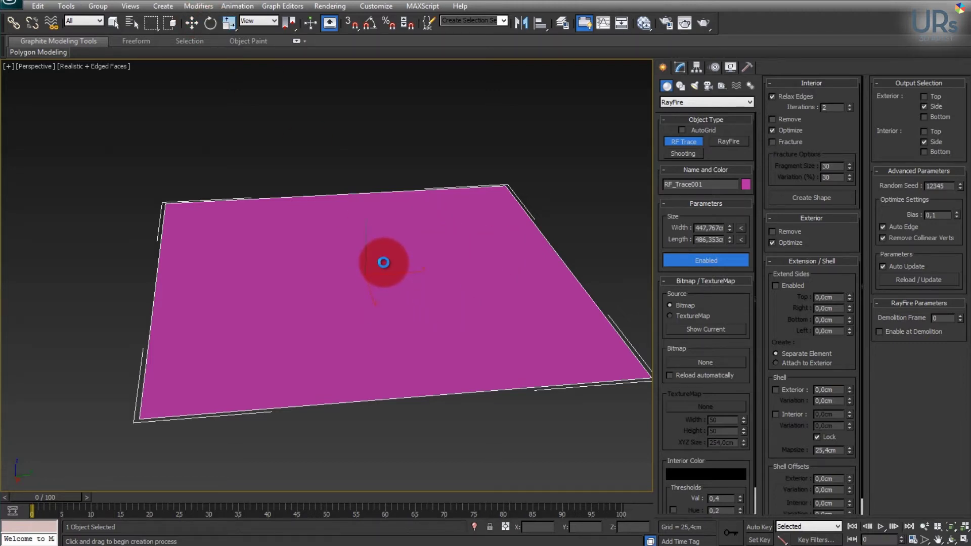
{"action": "left_click", "coordinate": [466, 234]}
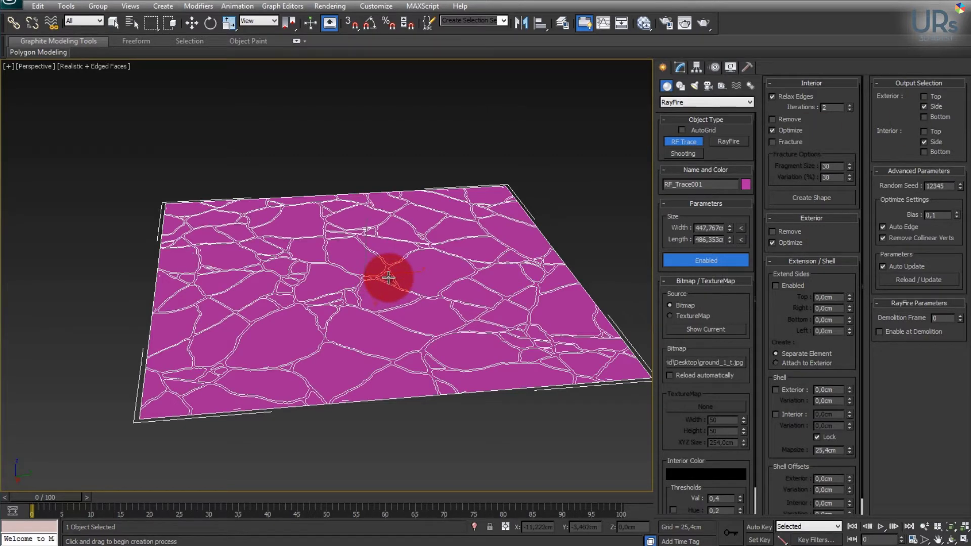
Step: Compare the crack outlines traced on the plane with the source image ground_1_t.jpg in Windows Photo Viewer and close the image
{"action": "left_click_drag", "start_coordinate": [388, 277], "coordinate": [490, 276]}
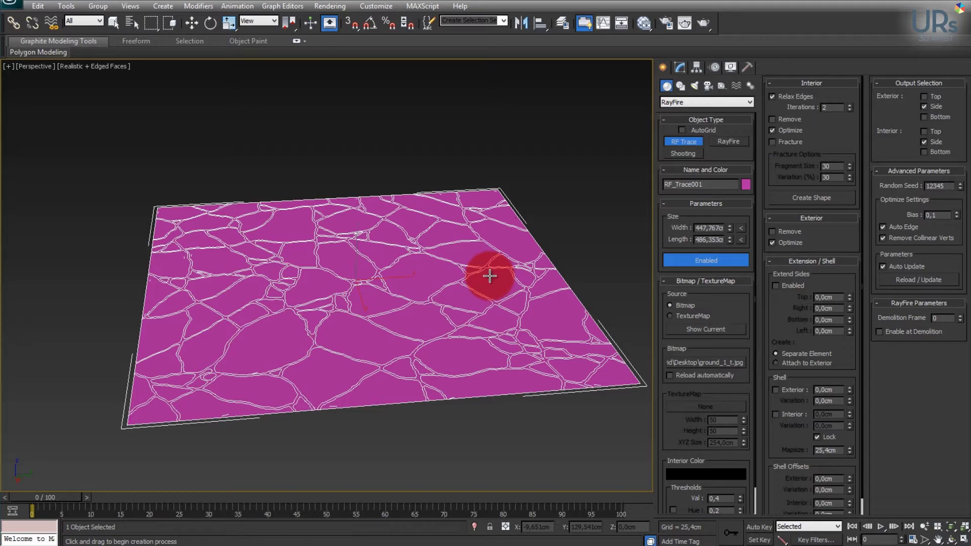
{"action": "mouse_move", "coordinate": [566, 271]}
{"action": "middle_mouse_down", "text": "alt"}
{"action": "mouse_move", "coordinate": [550, 308]}
{"action": "mouse_move", "coordinate": [571, 302]}
{"action": "middle_mouse_up", "text": "alt"}
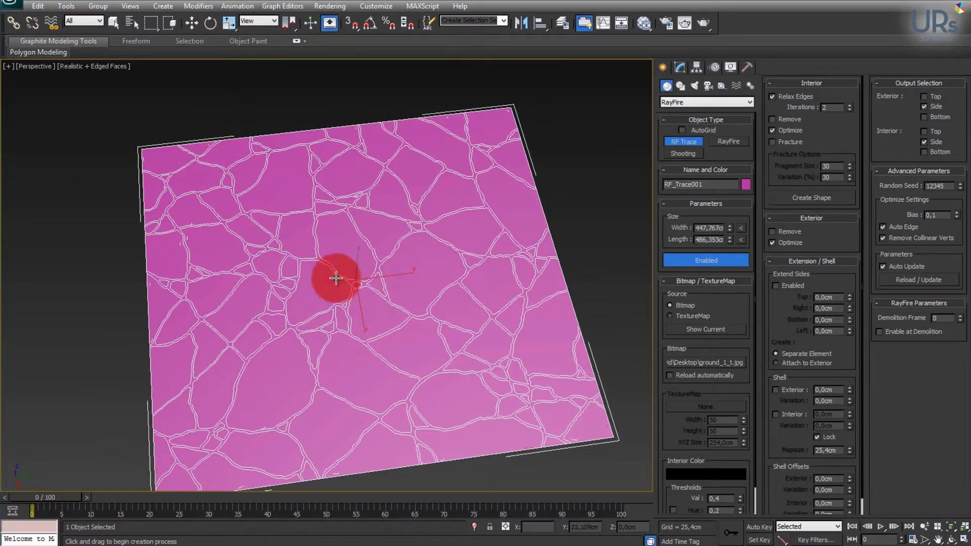
{"action": "scroll", "coordinate": [354, 281], "scroll_direction": "up", "scroll_amount": 5}
{"action": "left_click_drag", "start_coordinate": [484, 303], "coordinate": [429, 155]}
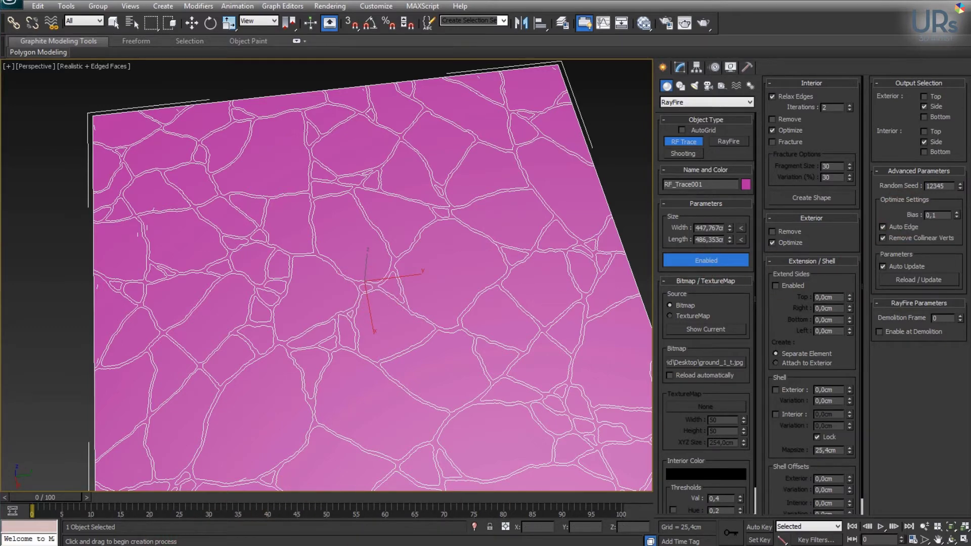
{"action": "left_click_drag", "start_coordinate": [970, 207], "coordinate": [428, 147]}
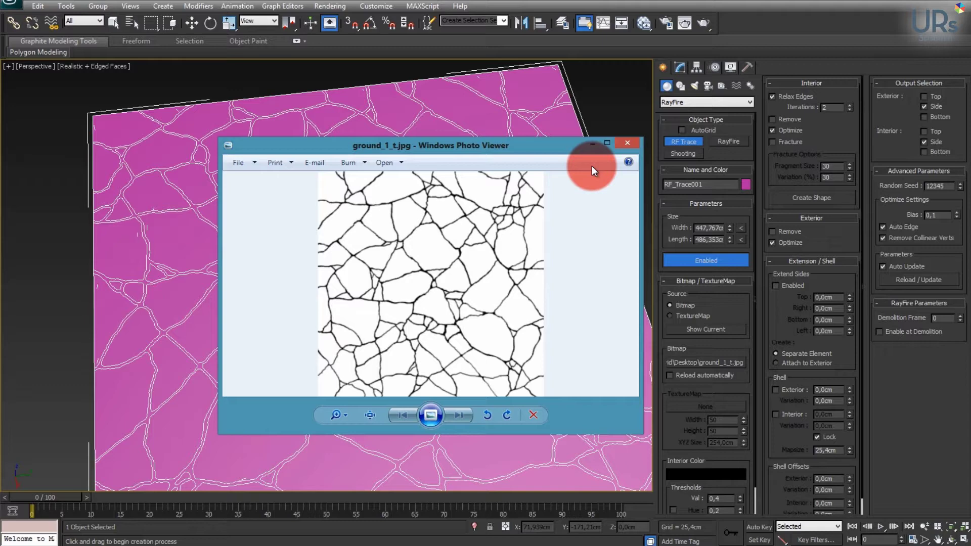
{"action": "left_click", "coordinate": [627, 143]}
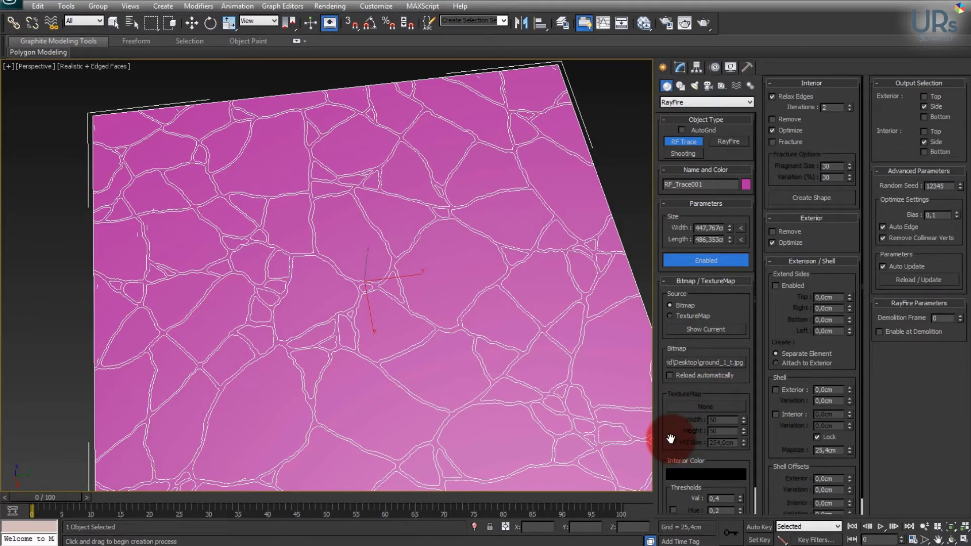
Step: Examine the interior color threshold settings against the crack outlines near the middle of the plane
{"action": "scroll", "coordinate": [671, 438], "scroll_direction": "down", "scroll_amount": 1}
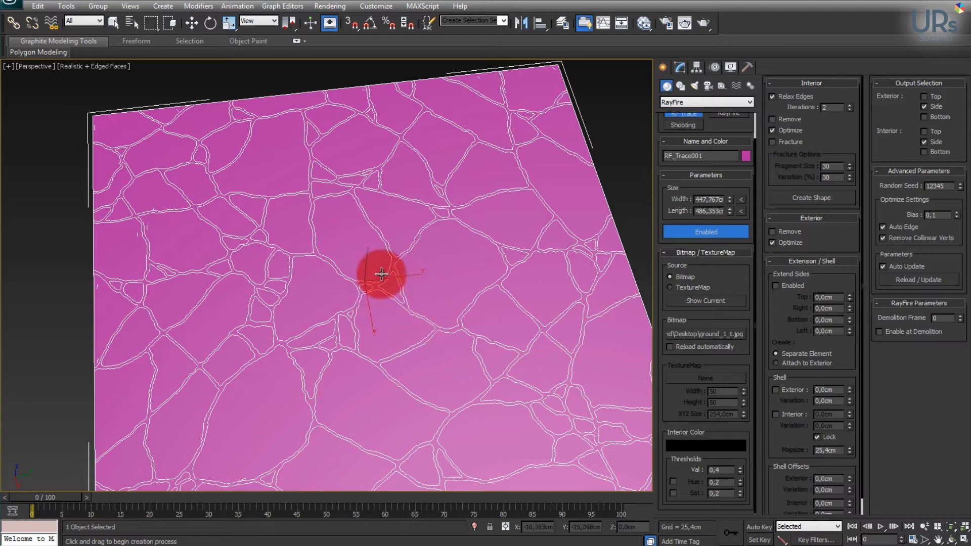
{"action": "middle_click_drag", "start_coordinate": [403, 317], "coordinate": [471, 246], "text": "alt"}
{"action": "scroll", "coordinate": [430, 302], "scroll_direction": "up", "scroll_amount": 3}
{"action": "left_click", "coordinate": [719, 472]}
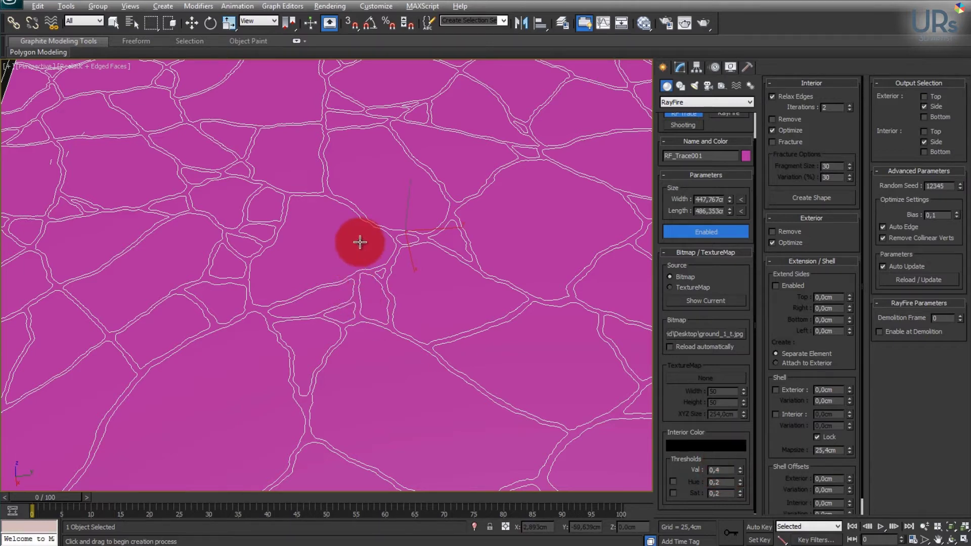
{"action": "middle_click_drag", "start_coordinate": [360, 243], "coordinate": [339, 245], "text": "alt"}
{"action": "left_click", "coordinate": [723, 471]}
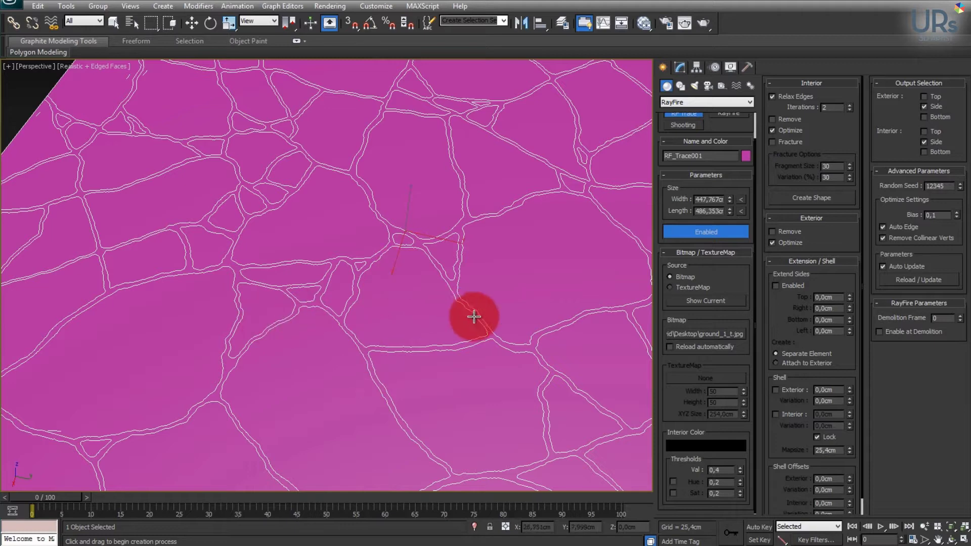
Step: Examine the interior Relax Edges iterations setting and how smooth the traced crack edges are across the plane
{"action": "middle_click_drag", "start_coordinate": [522, 248], "coordinate": [540, 263]}
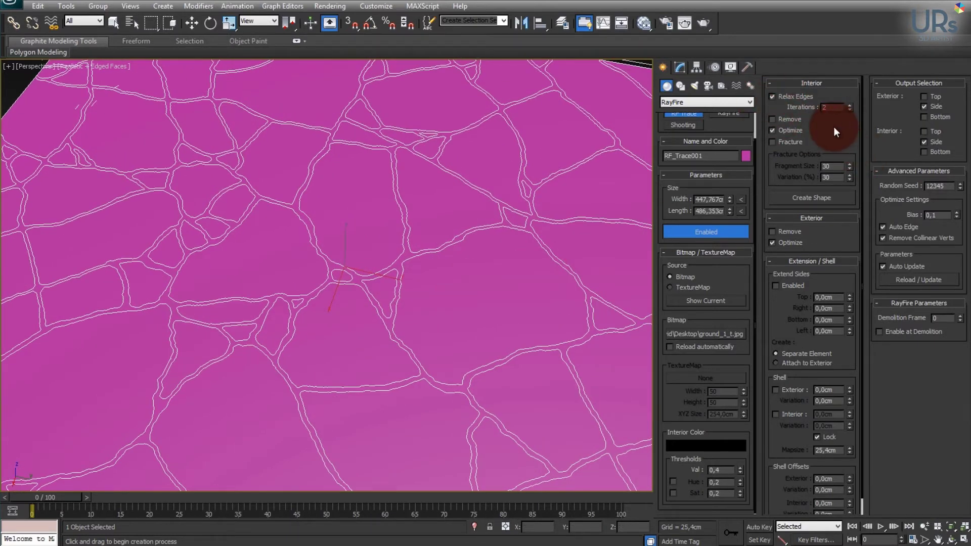
{"action": "left_click", "coordinate": [823, 108]}
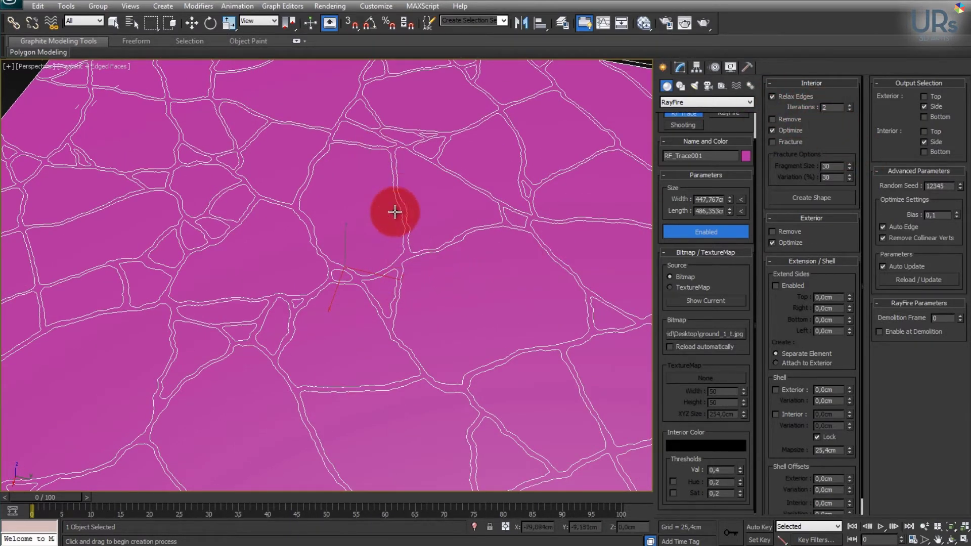
{"action": "left_click", "coordinate": [827, 126]}
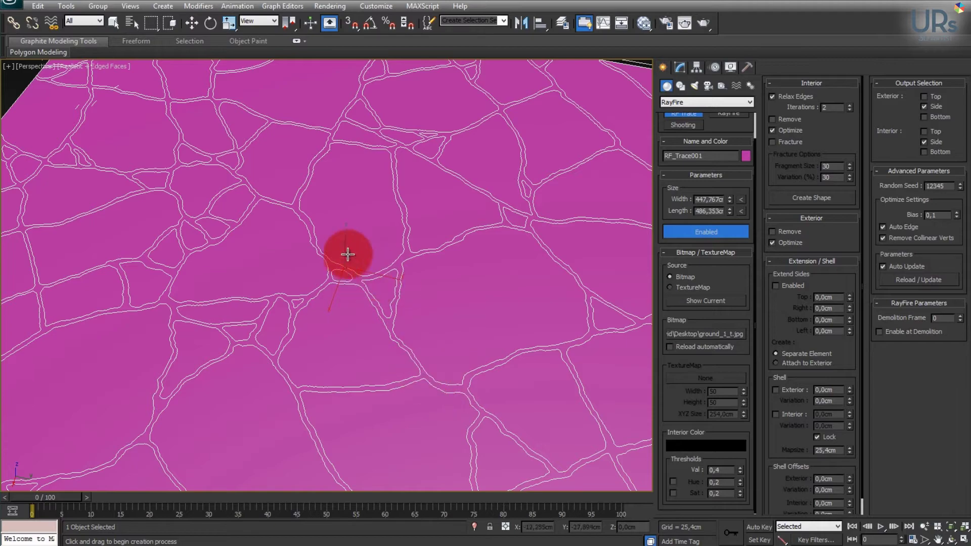
{"action": "middle_click_drag", "start_coordinate": [447, 302], "coordinate": [451, 294], "text": "alt"}
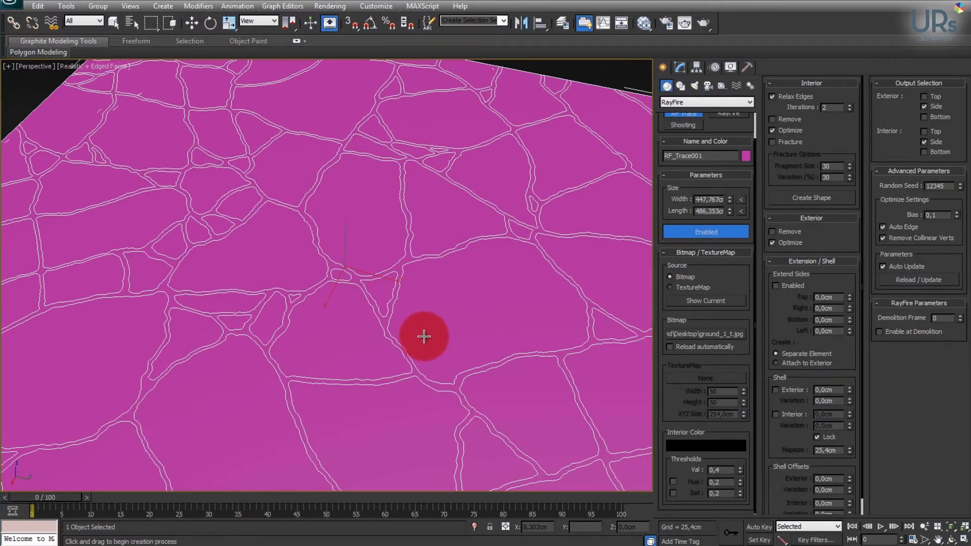
{"action": "middle_click_drag", "start_coordinate": [423, 336], "coordinate": [466, 233]}
{"action": "scroll", "coordinate": [425, 360], "scroll_direction": "down", "scroll_amount": 5}
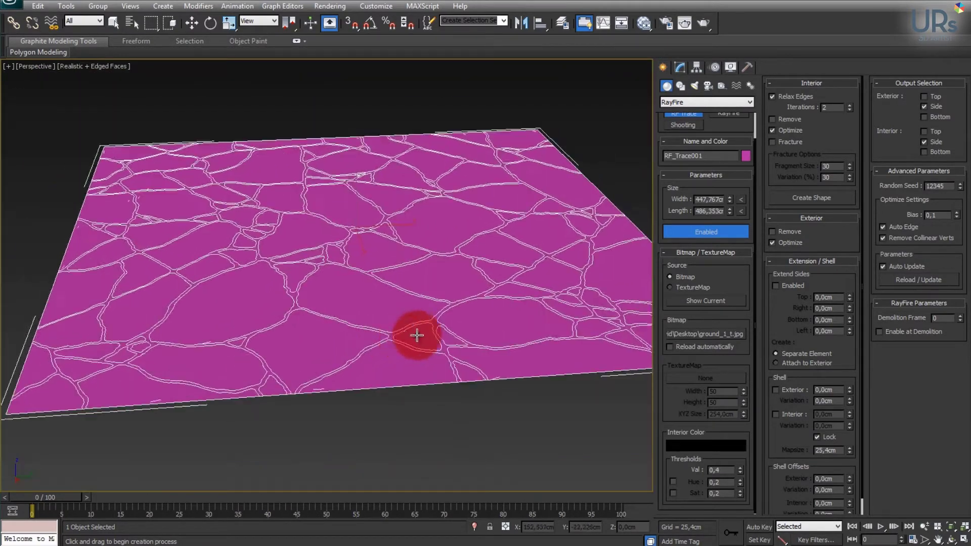
{"action": "middle_click_drag", "start_coordinate": [417, 336], "coordinate": [454, 308], "text": "alt"}
{"action": "scroll", "coordinate": [510, 325], "scroll_direction": "up", "scroll_amount": 5}
{"action": "scroll", "coordinate": [455, 323], "scroll_direction": "down", "scroll_amount": 3}
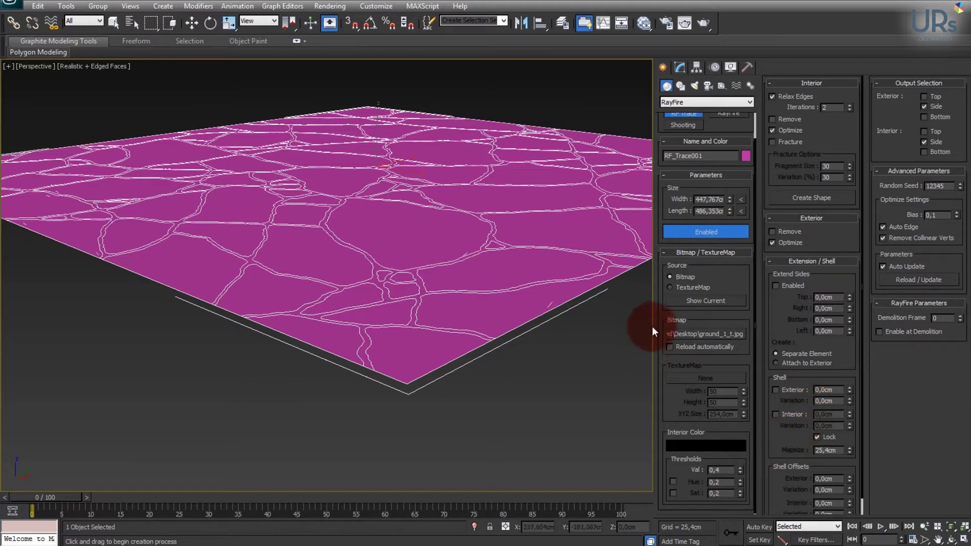
Step: Enable the exterior and interior shells of the RF Trace plane and set the exterior shell thickness to 3.0 cm
{"action": "scroll", "coordinate": [487, 263], "scroll_direction": "up", "scroll_amount": 3}
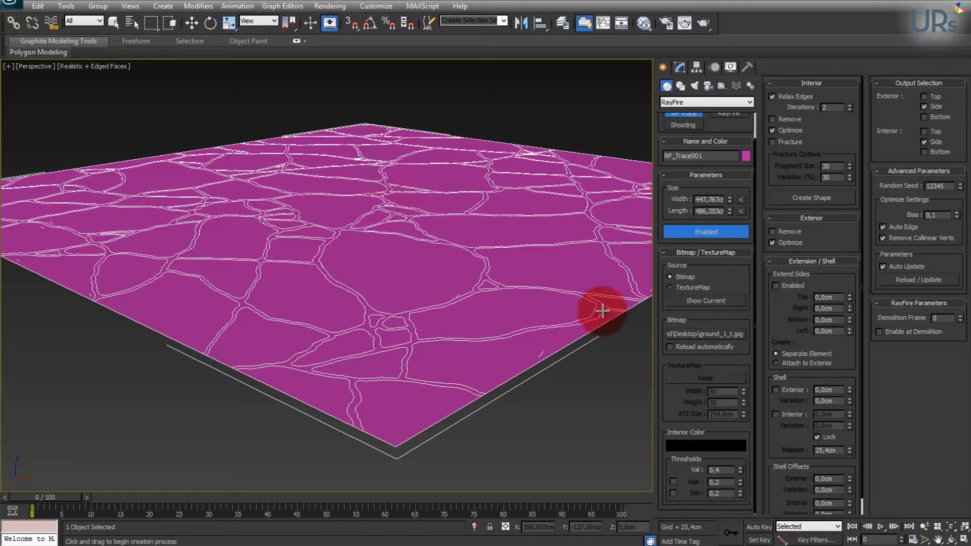
{"action": "left_click", "coordinate": [776, 390]}
{"action": "left_click", "coordinate": [776, 414]}
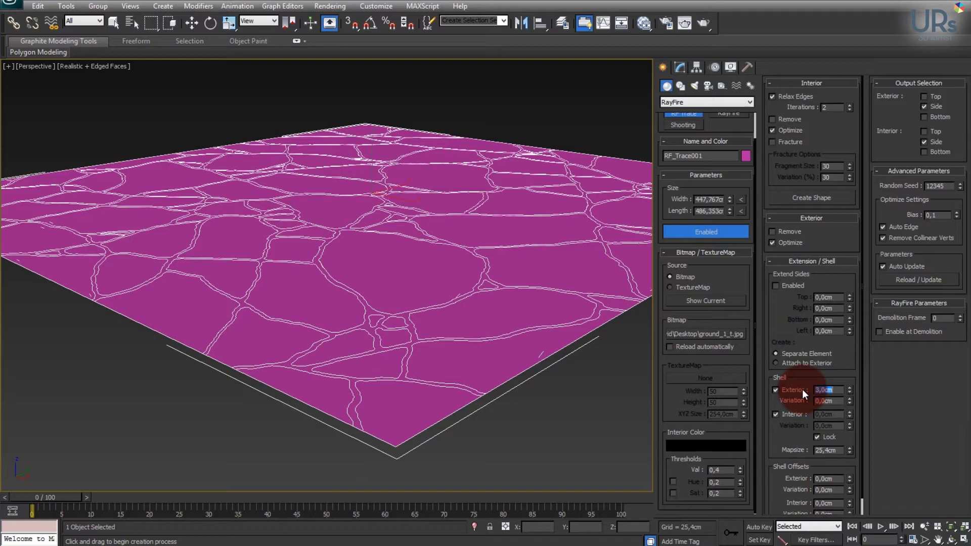
{"action": "middle_click_drag", "start_coordinate": [412, 353], "coordinate": [400, 260]}
{"action": "scroll", "coordinate": [445, 275], "scroll_direction": "up", "scroll_amount": 5}
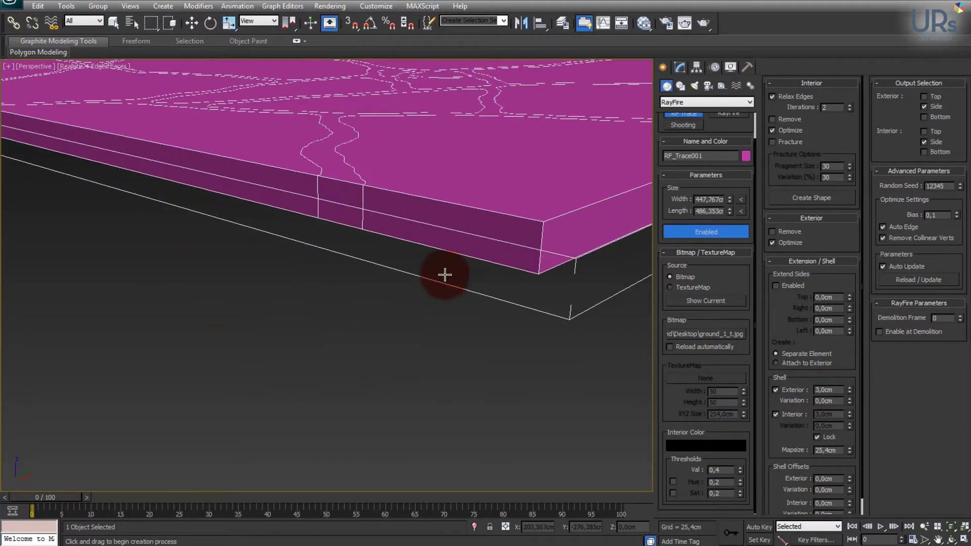
{"action": "scroll", "coordinate": [442, 296], "scroll_direction": "down", "scroll_amount": 5}
{"action": "mouse_move", "coordinate": [499, 281]}
{"action": "middle_mouse_down"}
{"action": "mouse_move", "coordinate": [480, 321]}
{"action": "mouse_move", "coordinate": [515, 311]}
{"action": "mouse_move", "coordinate": [496, 293]}
{"action": "mouse_move", "coordinate": [501, 274]}
{"action": "middle_mouse_up"}
{"action": "scroll", "coordinate": [486, 314], "scroll_direction": "up", "scroll_amount": 8}
{"action": "scroll", "coordinate": [501, 293], "scroll_direction": "up", "scroll_amount": 3}
{"action": "scroll", "coordinate": [505, 278], "scroll_direction": "up", "scroll_amount": 3}
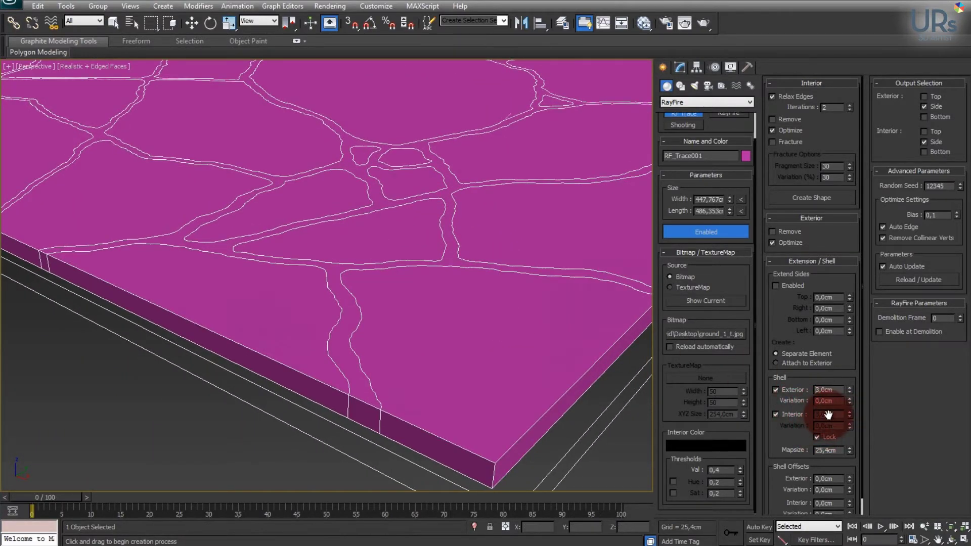
Step: Set the exterior shell offset to 0.432 cm so the stone pieces are raised from the cracks
{"action": "left_click_drag", "start_coordinate": [780, 442], "coordinate": [779, 395]}
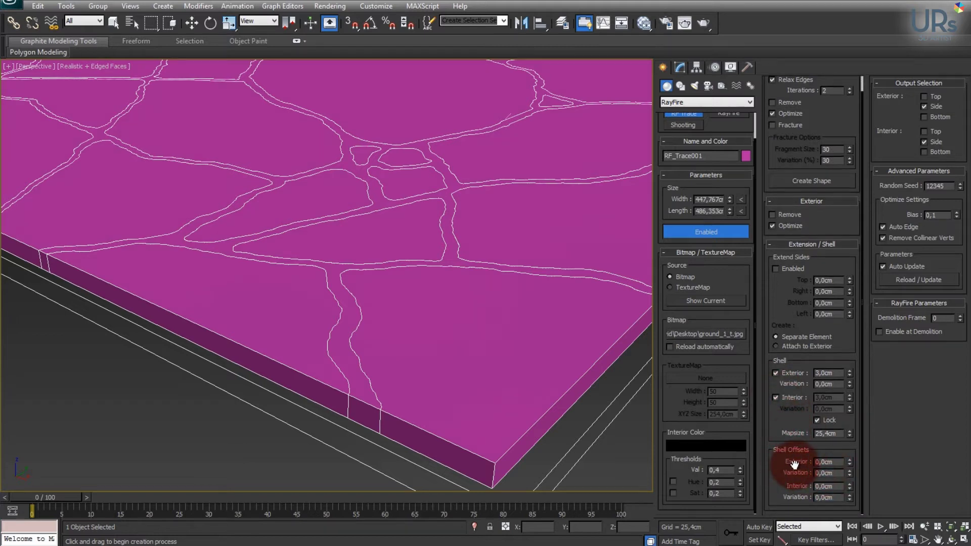
{"action": "left_click", "coordinate": [850, 460]}
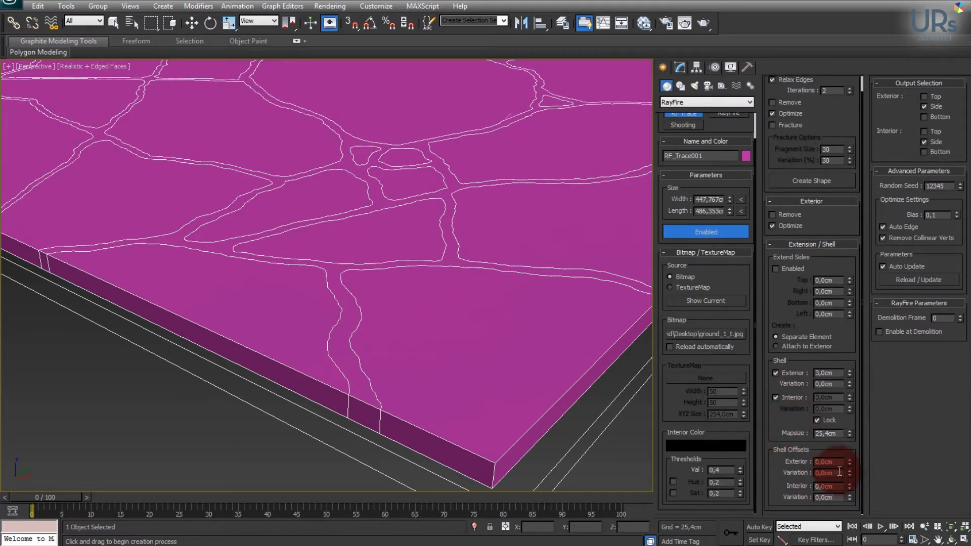
{"action": "mouse_move", "coordinate": [851, 460]}
{"action": "left_mouse_down"}
{"action": "mouse_move", "coordinate": [856, 439]}
{"action": "mouse_move", "coordinate": [865, 447]}
{"action": "left_mouse_up"}
{"action": "left_click", "coordinate": [647, 414]}
{"action": "middle_click_drag", "start_coordinate": [491, 338], "coordinate": [456, 401], "text": "alt"}
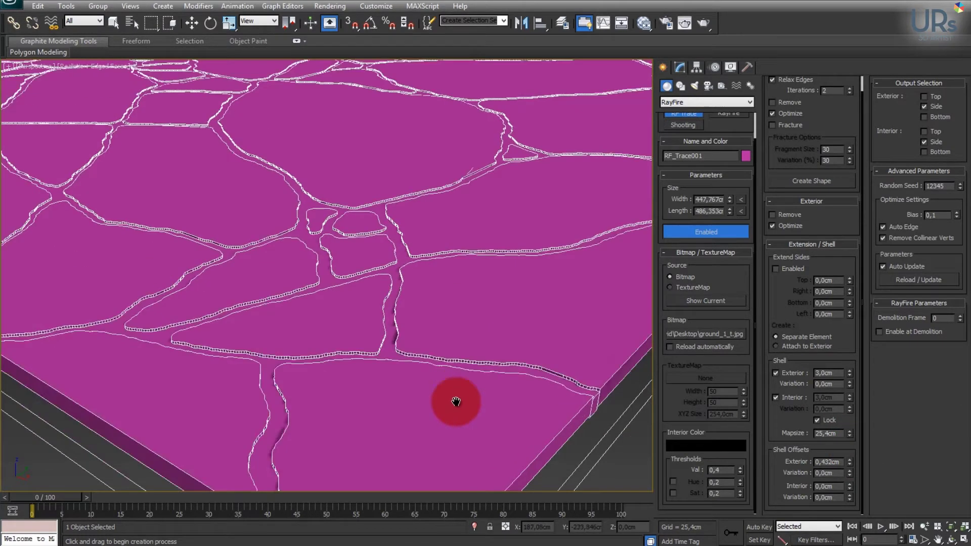
Step: Set the exterior shell offset variation to 0.2 cm so the stones differ in height, and finish creating the plane
{"action": "middle_click_drag", "start_coordinate": [430, 243], "coordinate": [427, 267]}
{"action": "scroll", "coordinate": [418, 327], "scroll_direction": "up", "scroll_amount": 5}
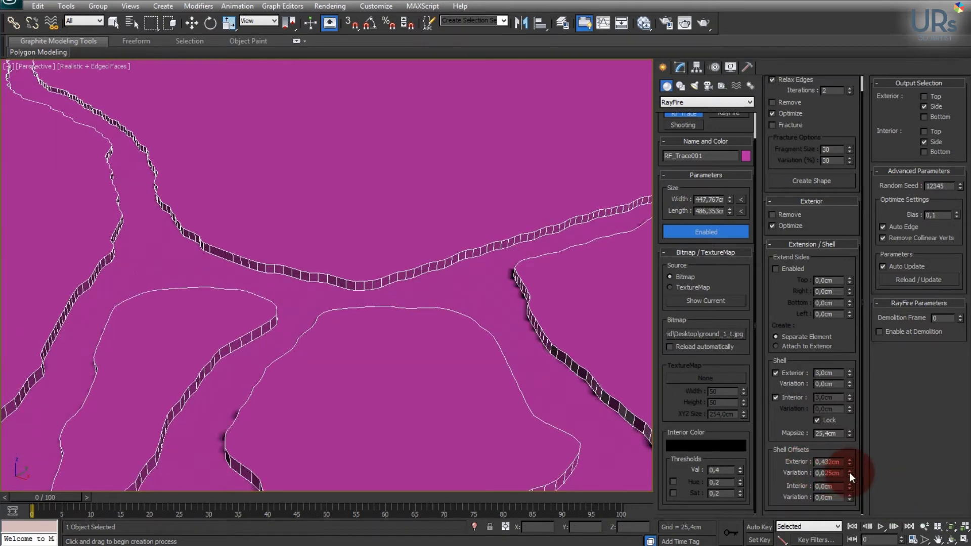
{"action": "left_click_drag", "start_coordinate": [821, 474], "coordinate": [868, 477]}
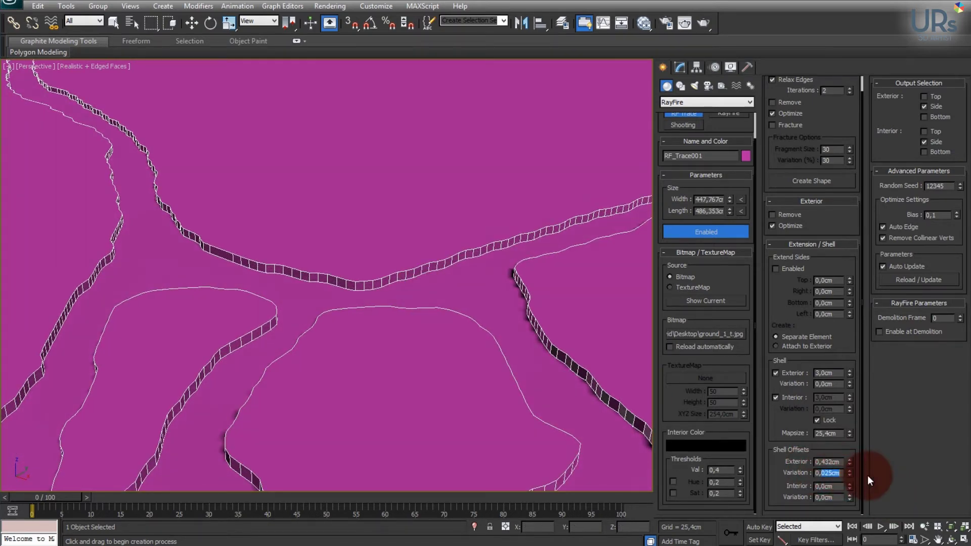
{"action": "type", "text": "5"}
{"action": "key", "text": "Return"}
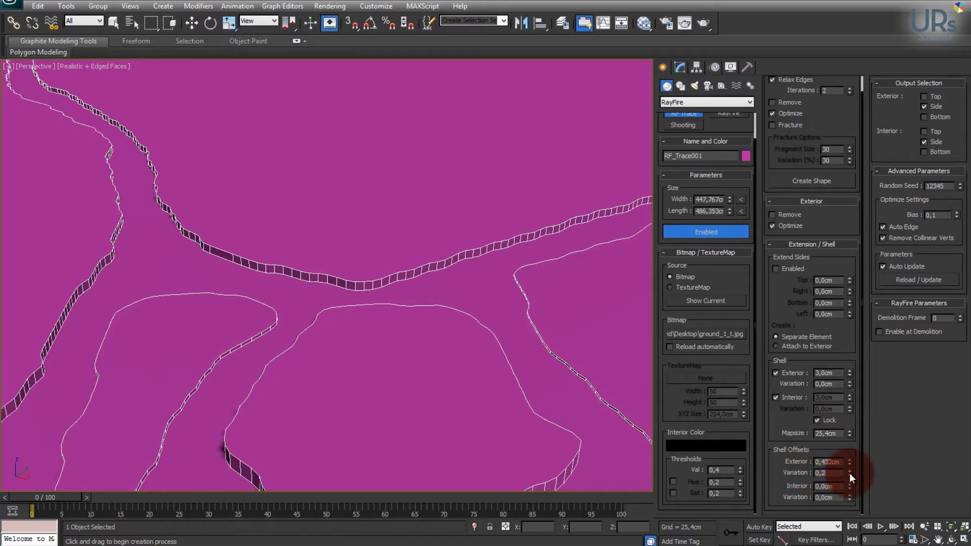
{"action": "key", "text": "Return"}
{"action": "scroll", "coordinate": [506, 312], "scroll_direction": "down", "scroll_amount": 10}
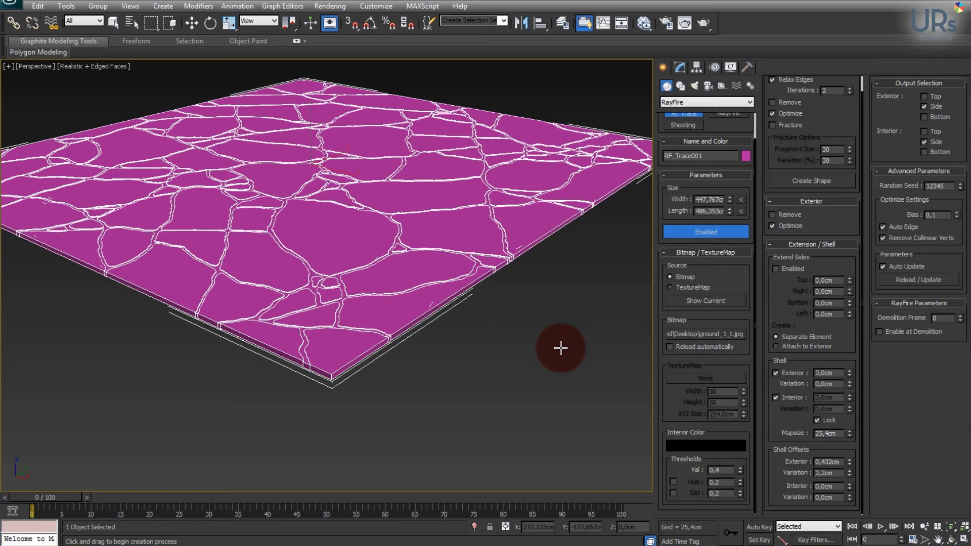
{"action": "left_click", "coordinate": [561, 346]}
{"action": "right_click", "coordinate": [528, 364]}
{"action": "left_click", "coordinate": [541, 353]}
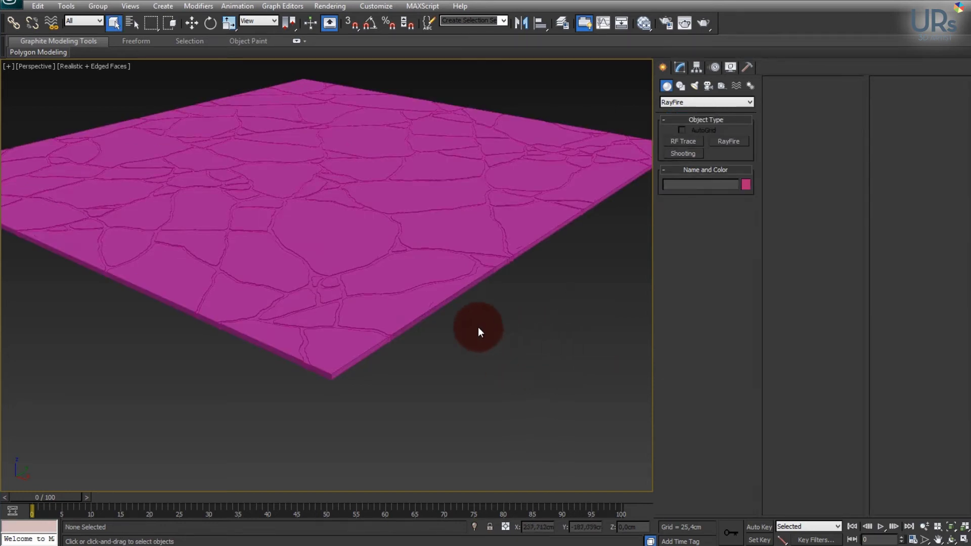
Step: Hide the edged faces and examine the height differences between the stone pieces from several angles
{"action": "scroll", "coordinate": [374, 279], "scroll_direction": "up", "scroll_amount": 10}
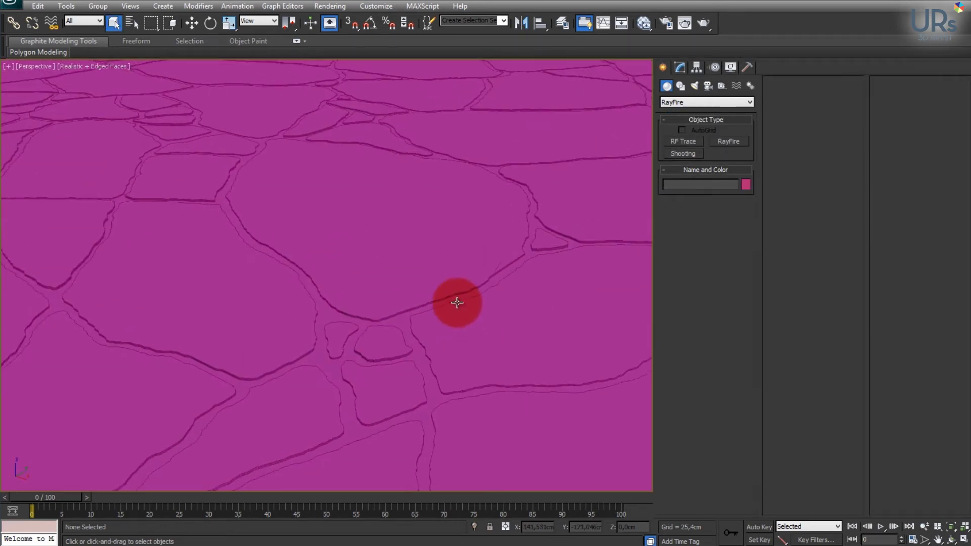
{"action": "key", "text": "F4"}
{"action": "scroll", "coordinate": [468, 299], "scroll_direction": "down", "scroll_amount": 5}
{"action": "scroll", "coordinate": [390, 296], "scroll_direction": "up", "scroll_amount": 4}
{"action": "middle_click_drag", "start_coordinate": [425, 347], "coordinate": [479, 384]}
{"action": "scroll", "coordinate": [479, 384], "scroll_direction": "up", "scroll_amount": 4}
{"action": "scroll", "coordinate": [364, 340], "scroll_direction": "down", "scroll_amount": 7}
{"action": "middle_click_drag", "start_coordinate": [364, 340], "coordinate": [380, 356], "text": "alt"}
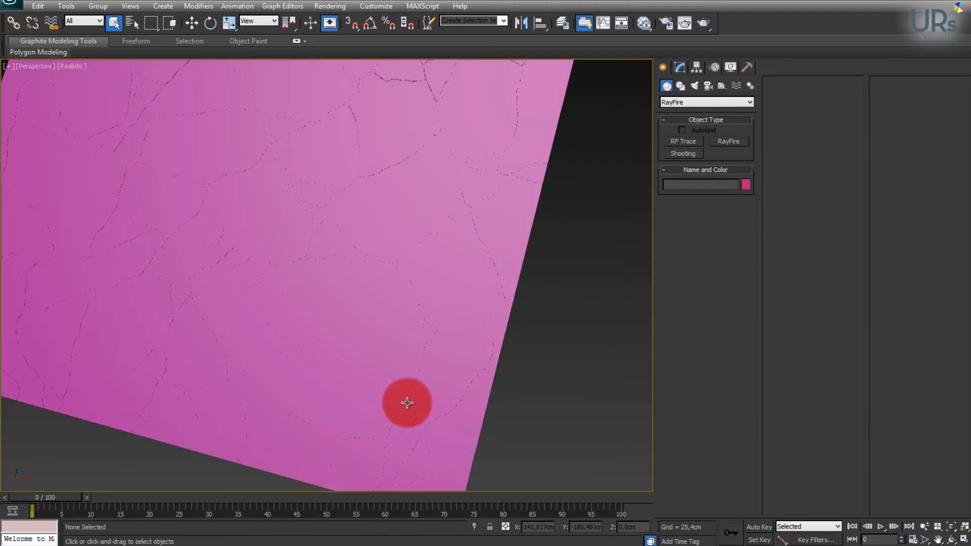
{"action": "middle_click_drag", "start_coordinate": [407, 403], "coordinate": [317, 302], "text": "alt"}
{"action": "left_click", "coordinate": [317, 301]}
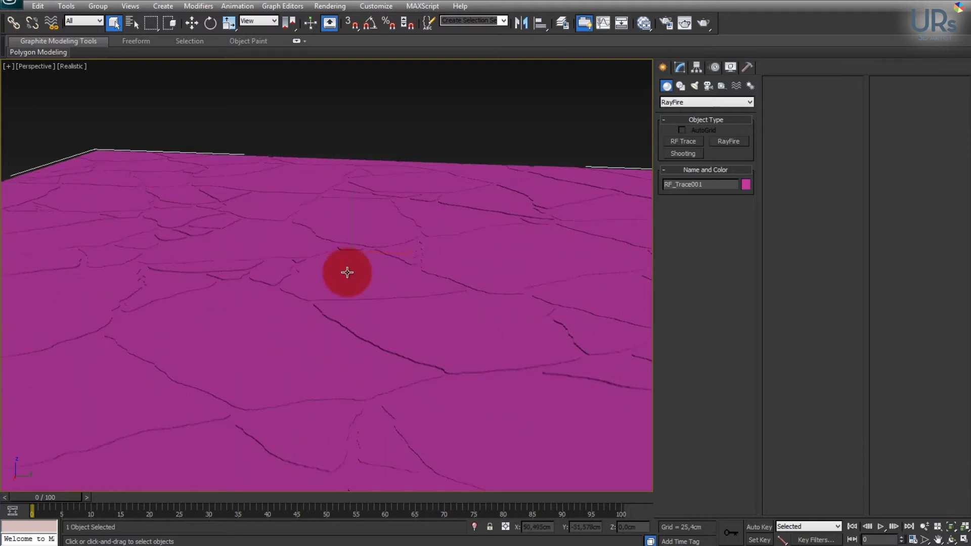
{"action": "left_click", "coordinate": [397, 121]}
{"action": "middle_click_drag", "start_coordinate": [397, 122], "coordinate": [310, 314], "text": "alt"}
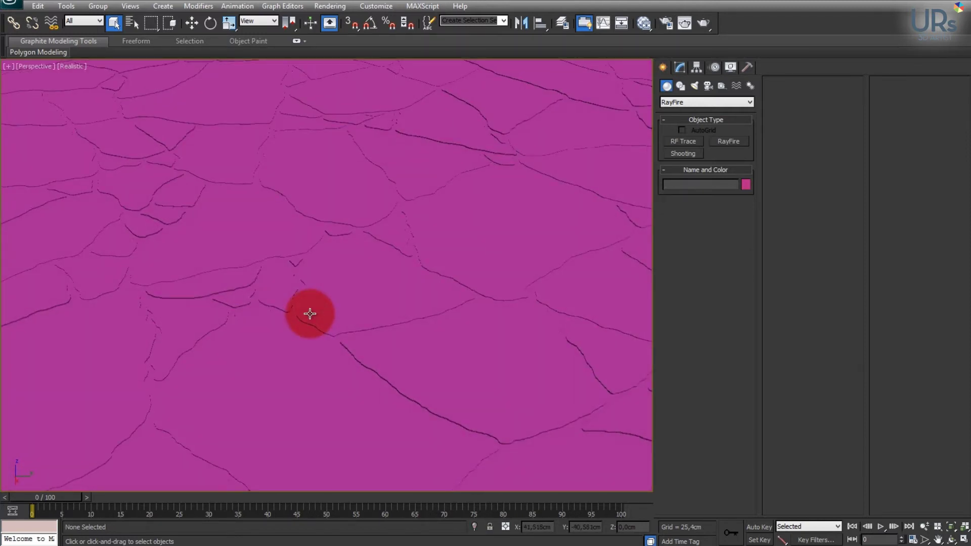
{"action": "middle_click_drag", "start_coordinate": [320, 279], "coordinate": [353, 317], "text": "alt"}
Step: Open the RF Trace plane's parameters for editing and enable Fracture for the interior cracks
{"action": "left_click", "coordinate": [353, 316]}
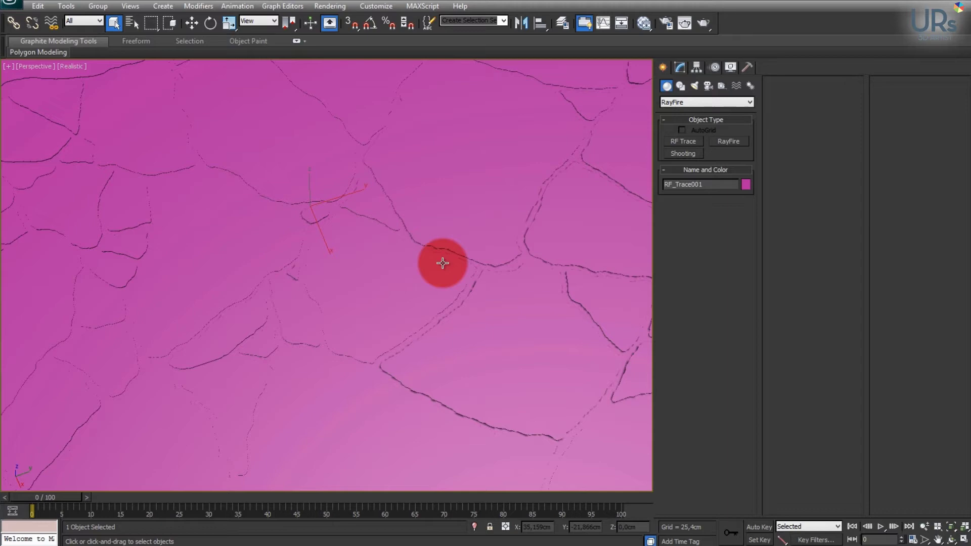
{"action": "left_click", "coordinate": [676, 68]}
{"action": "mouse_move", "coordinate": [308, 373]}
{"action": "middle_mouse_down", "text": "alt"}
{"action": "mouse_move", "coordinate": [312, 315]}
{"action": "mouse_move", "coordinate": [275, 288]}
{"action": "mouse_move", "coordinate": [280, 275]}
{"action": "mouse_move", "coordinate": [293, 275]}
{"action": "middle_mouse_up", "text": "alt"}
{"action": "left_click", "coordinate": [820, 377]}
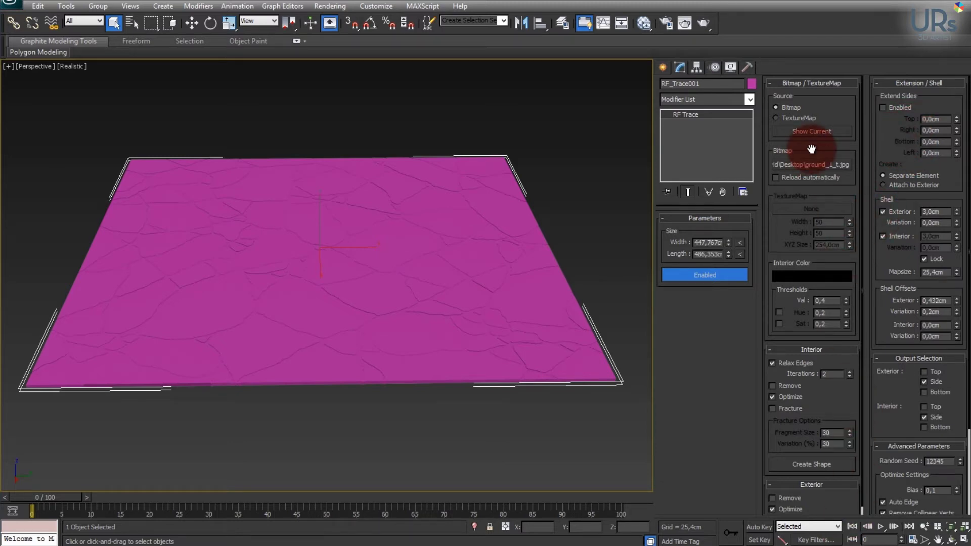
{"action": "left_click", "coordinate": [790, 409]}
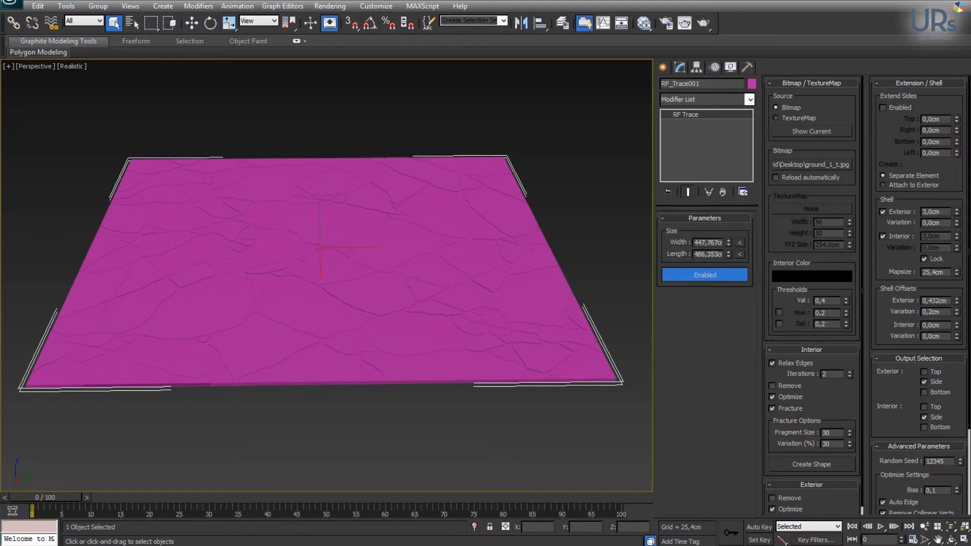
Step: Show the edged faces again and examine how the interior cracks are divided into fragments
{"action": "scroll", "coordinate": [401, 278], "scroll_direction": "up", "scroll_amount": 1}
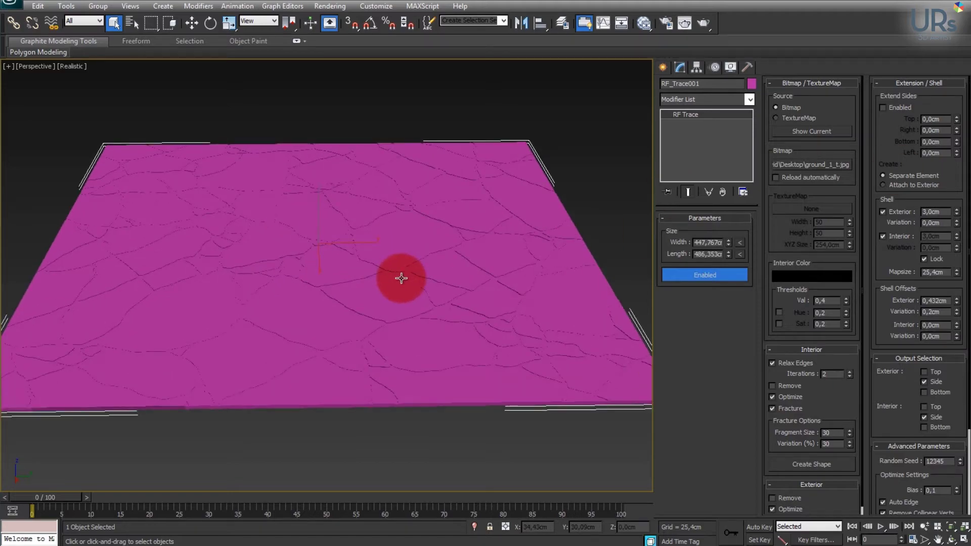
{"action": "middle_click_drag", "start_coordinate": [401, 277], "coordinate": [429, 349], "text": "ctrl+alt"}
{"action": "key", "text": "F4"}
{"action": "scroll", "coordinate": [371, 289], "scroll_direction": "up", "scroll_amount": 5}
{"action": "middle_click_drag", "start_coordinate": [185, 285], "coordinate": [287, 287]}
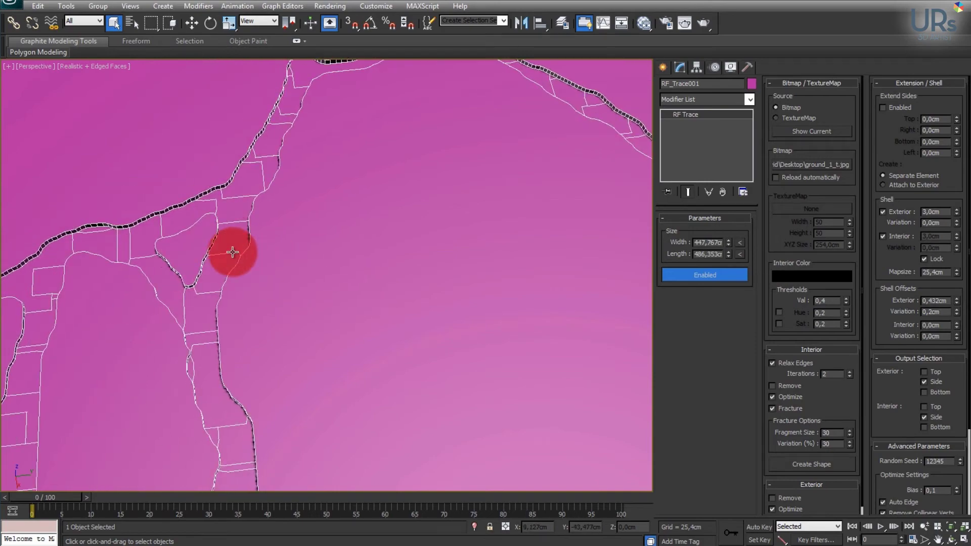
{"action": "middle_click_drag", "start_coordinate": [216, 346], "coordinate": [508, 211]}
{"action": "scroll", "coordinate": [318, 235], "scroll_direction": "down", "scroll_amount": 5}
{"action": "middle_click_drag", "start_coordinate": [317, 235], "coordinate": [388, 276]}
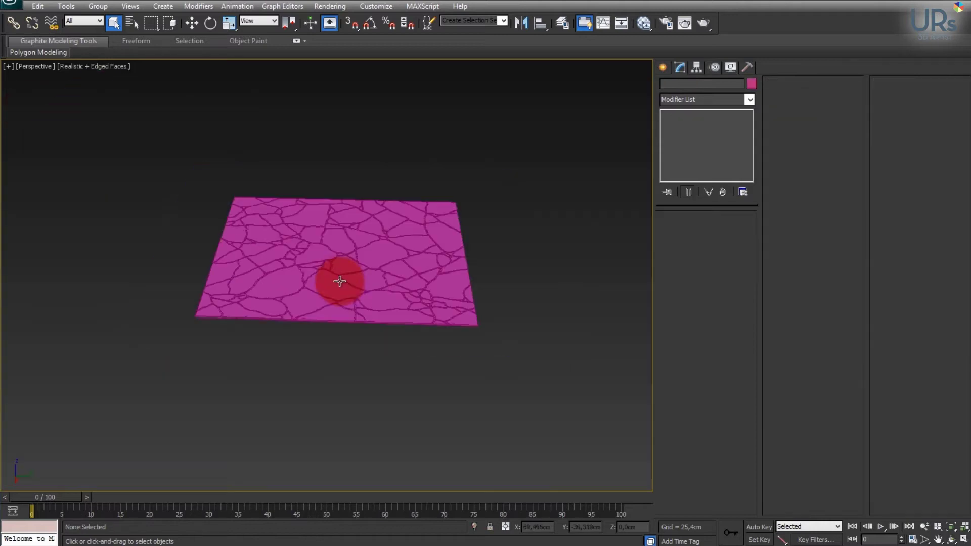
{"action": "scroll", "coordinate": [337, 304], "scroll_direction": "up", "scroll_amount": 8}
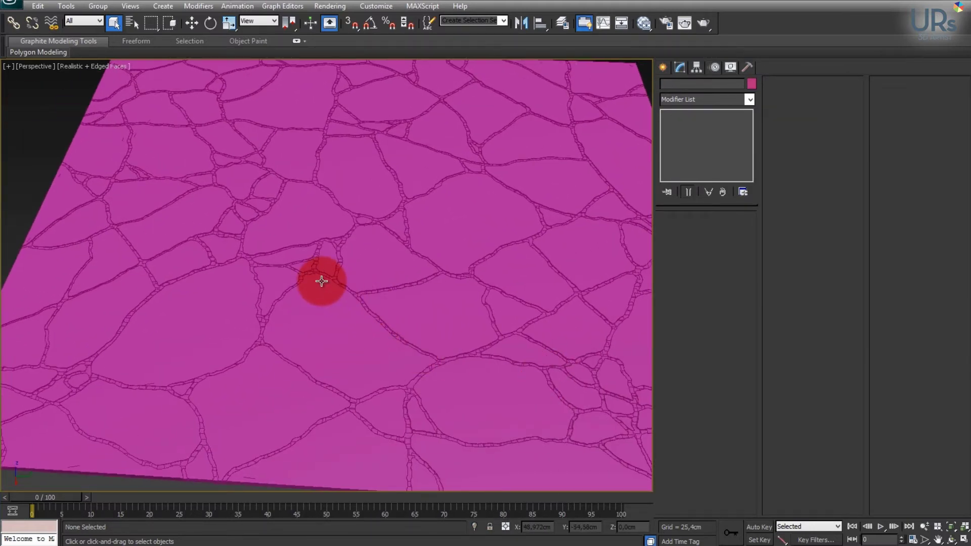
{"action": "middle_click_drag", "start_coordinate": [393, 308], "coordinate": [429, 287], "text": "alt"}
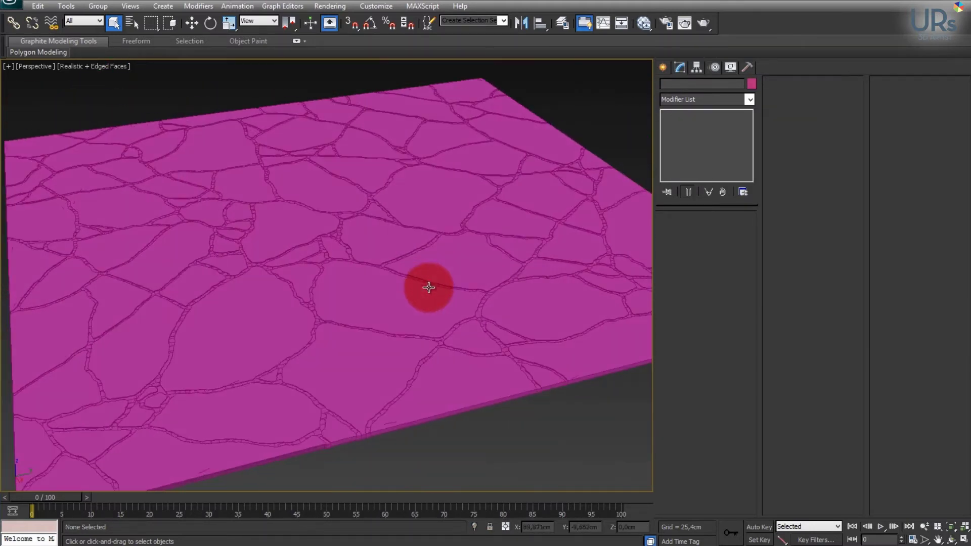
Step: Select the RF Trace plane and open the RayFire floater beside the viewport
{"action": "left_click", "coordinate": [429, 287]}
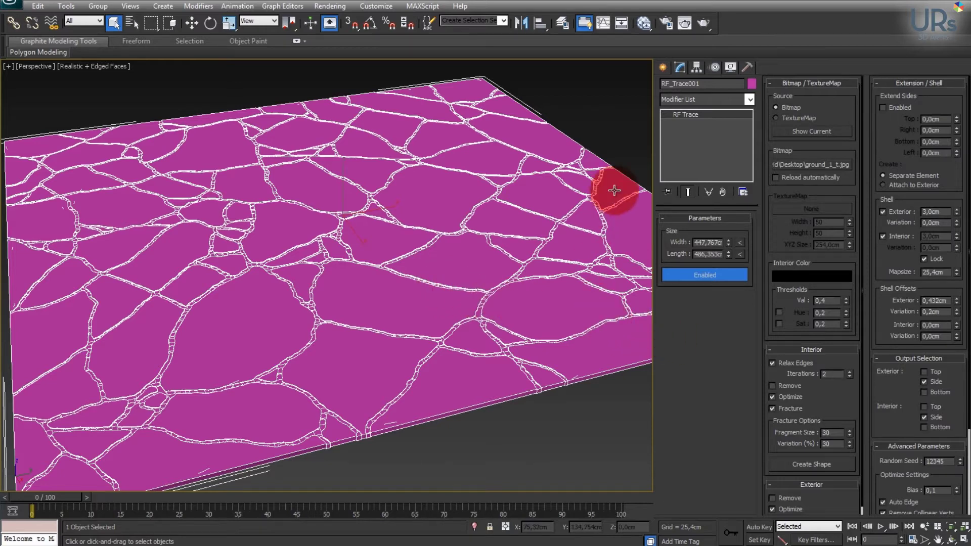
{"action": "middle_click_drag", "start_coordinate": [495, 256], "coordinate": [440, 267], "text": "alt"}
{"action": "left_click", "coordinate": [663, 68]}
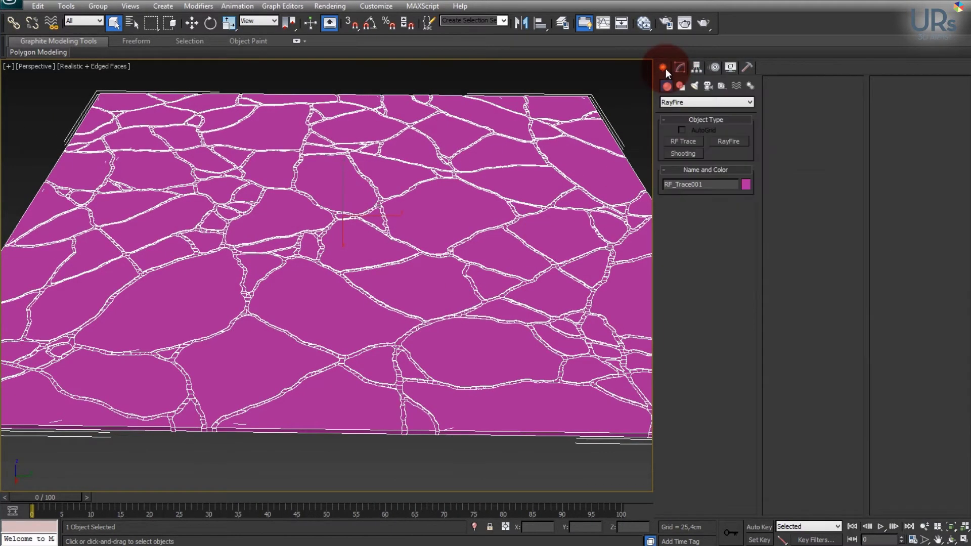
{"action": "left_click", "coordinate": [722, 144]}
{"action": "left_click", "coordinate": [729, 218]}
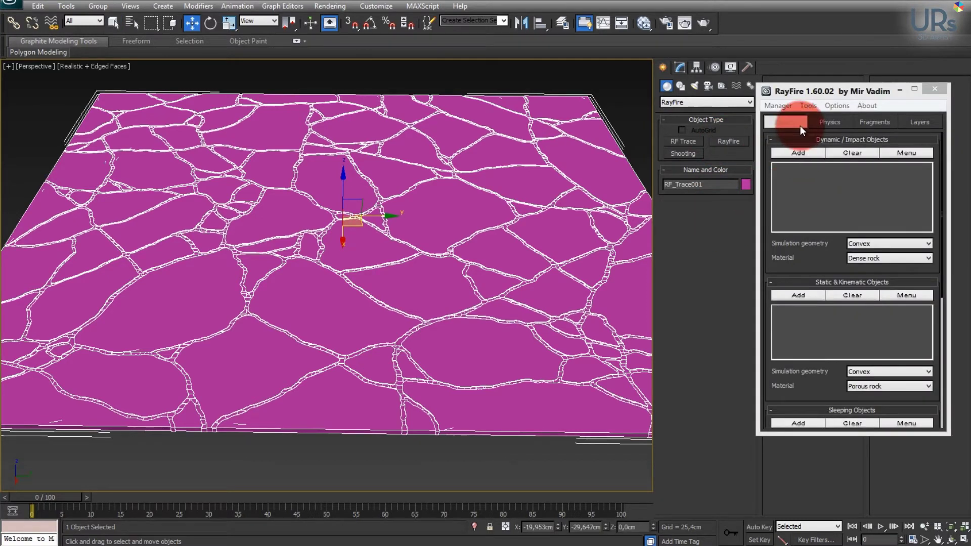
{"action": "left_click_drag", "start_coordinate": [806, 92], "coordinate": [720, 89]}
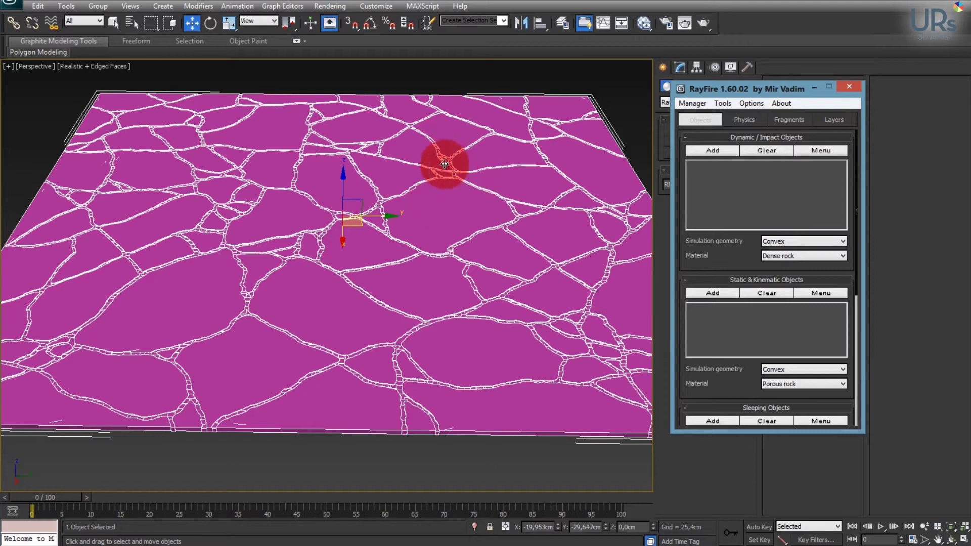
Step: Split the selected RF Trace plane into separate element objects using the RayFire floater's tools
{"action": "left_click", "coordinate": [438, 463]}
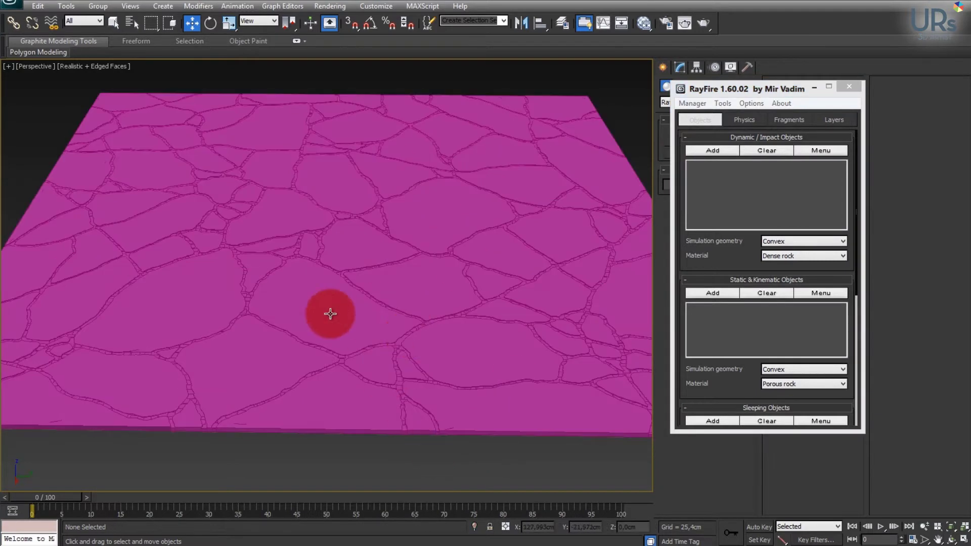
{"action": "left_click", "coordinate": [336, 281]}
{"action": "left_click", "coordinate": [754, 103]}
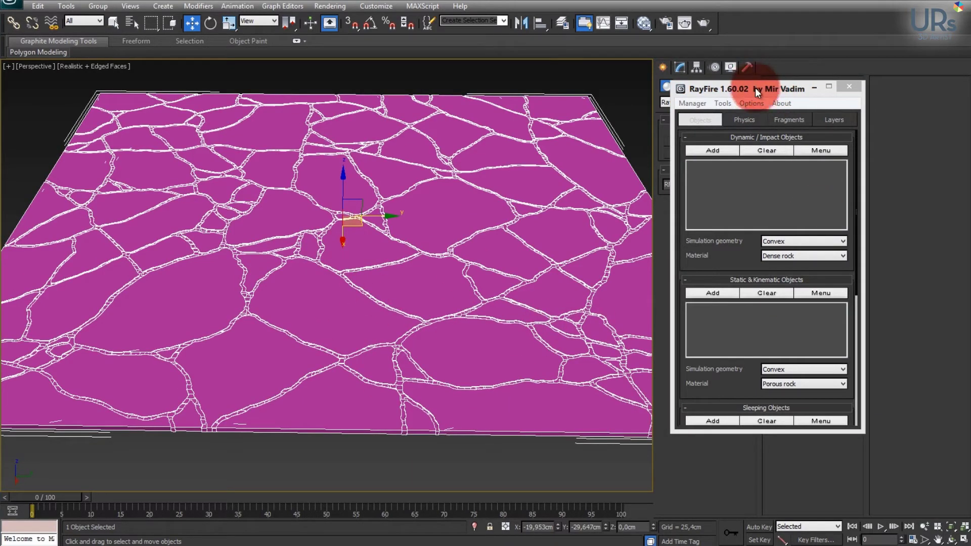
{"action": "left_click", "coordinate": [741, 103]}
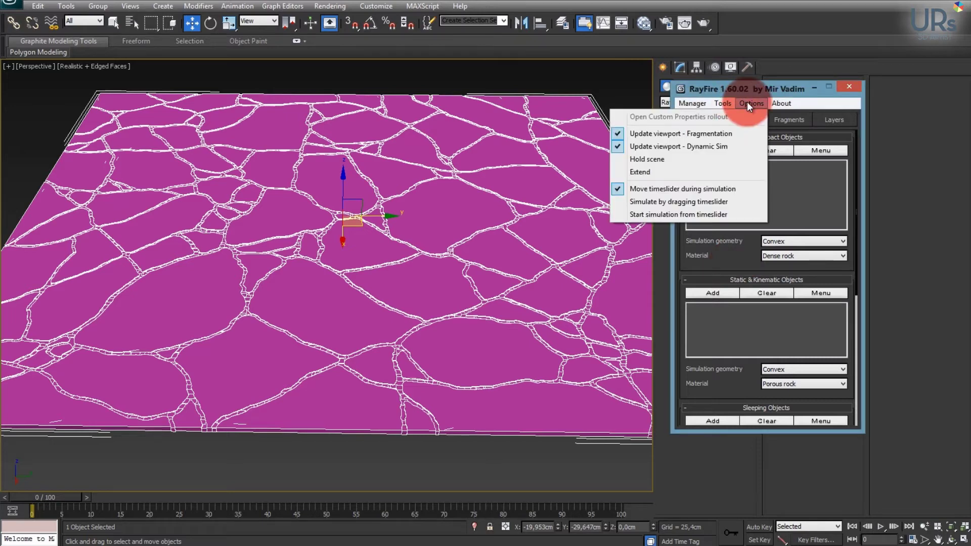
{"action": "left_click", "coordinate": [730, 100]}
{"action": "left_click", "coordinate": [655, 117]}
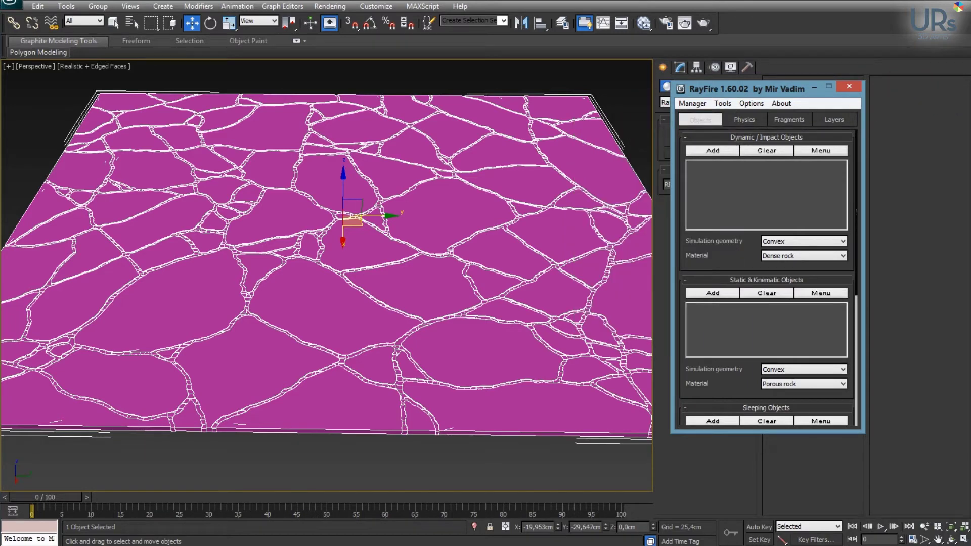
{"action": "left_click", "coordinate": [508, 236]}
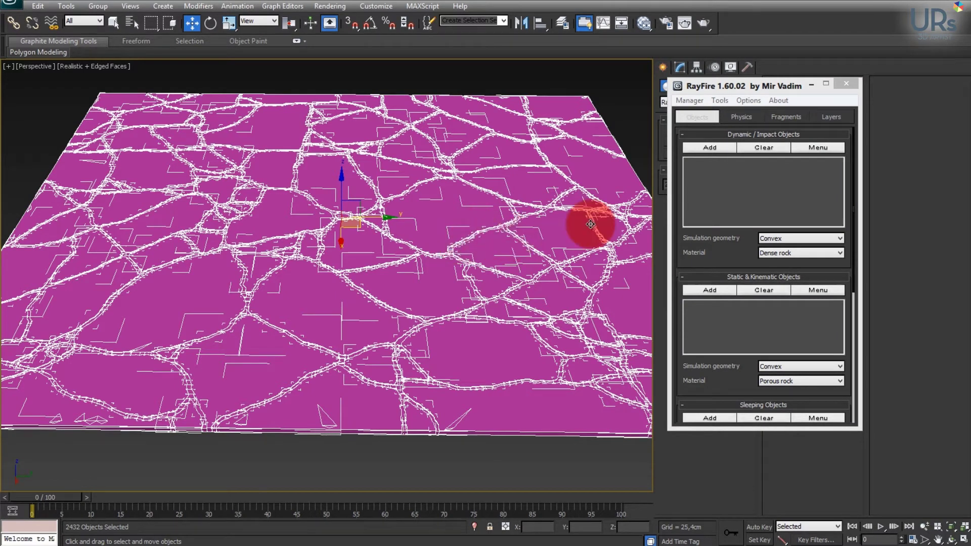
{"action": "left_click_drag", "start_coordinate": [718, 91], "coordinate": [823, 138]}
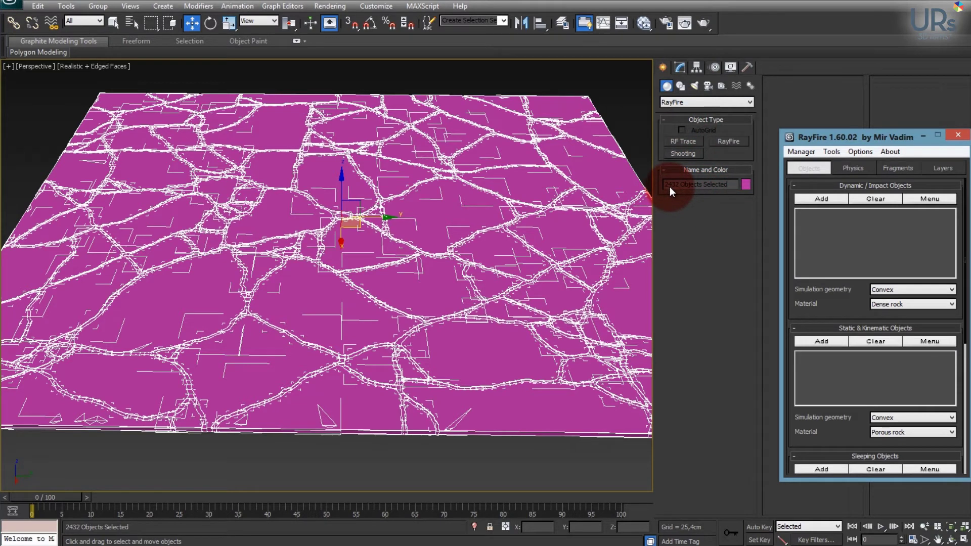
Step: Raise a single small crack fragment above the plane to test its separation, and undo the move
{"action": "left_click", "coordinate": [386, 473]}
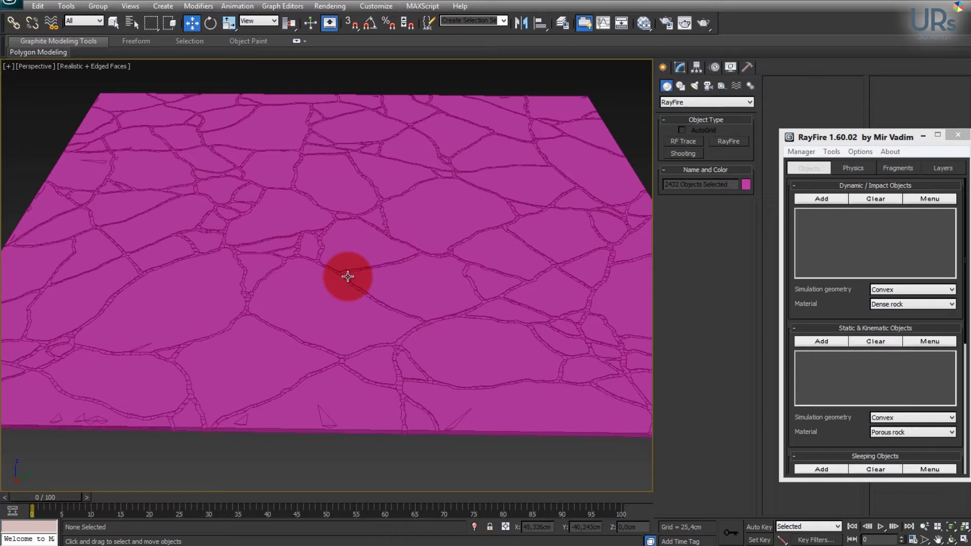
{"action": "middle_click_drag", "start_coordinate": [401, 299], "coordinate": [378, 260], "text": "alt"}
{"action": "scroll", "coordinate": [379, 260], "scroll_direction": "up", "scroll_amount": 6}
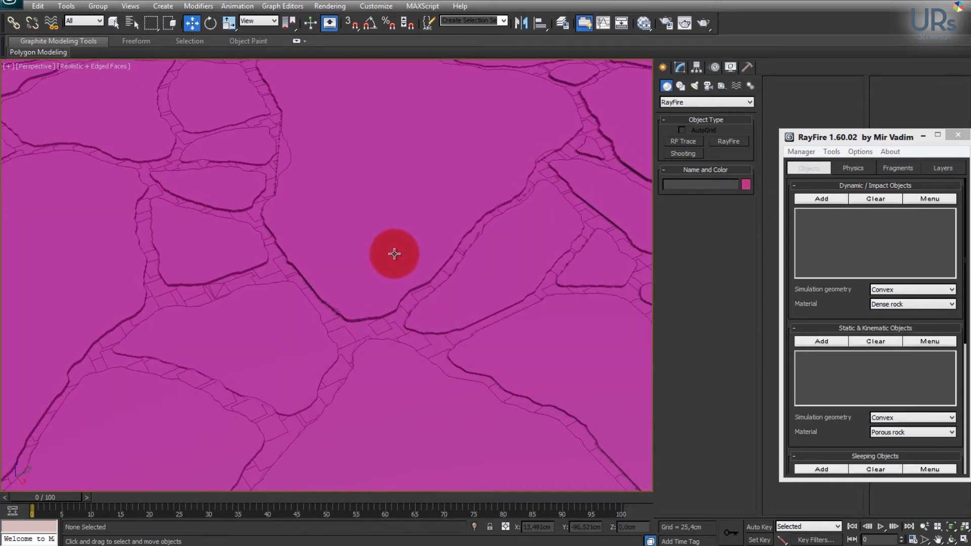
{"action": "left_click_drag", "start_coordinate": [344, 333], "coordinate": [421, 259]}
{"action": "middle_click_drag", "start_coordinate": [448, 241], "coordinate": [337, 276], "text": "alt"}
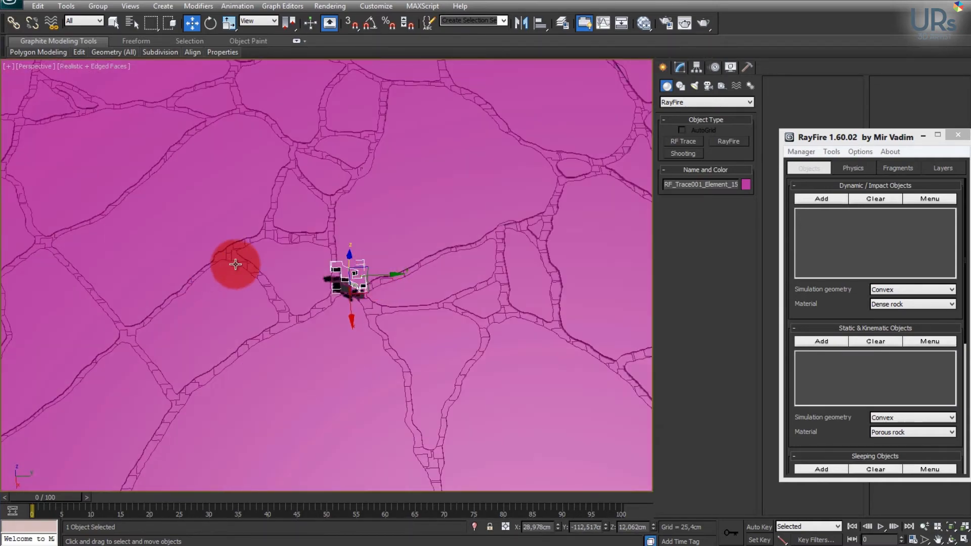
{"action": "key", "text": "ctrl+z"}
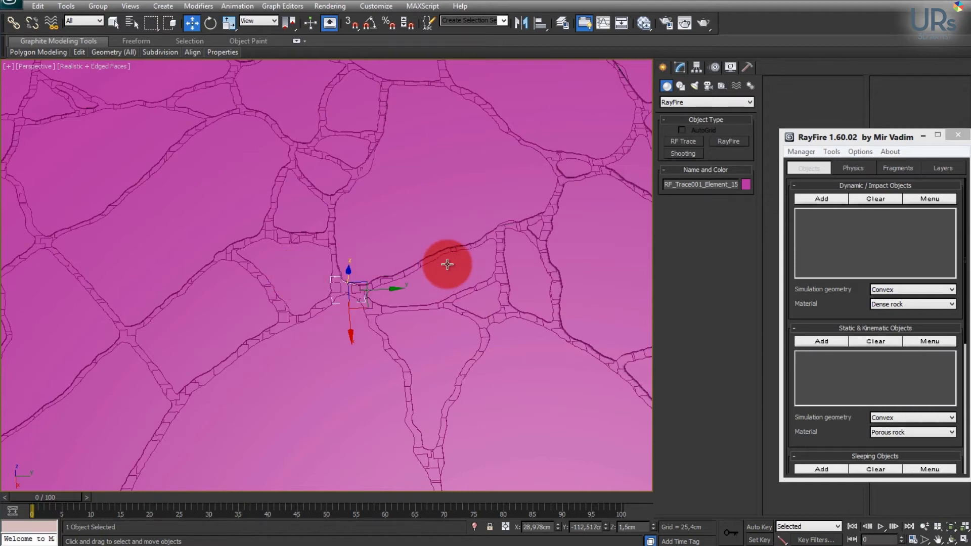
Step: Select all detached plane pieces and add them to RayFire's Dynamic / Impact Objects
{"action": "scroll", "coordinate": [412, 256], "scroll_direction": "down", "scroll_amount": 6}
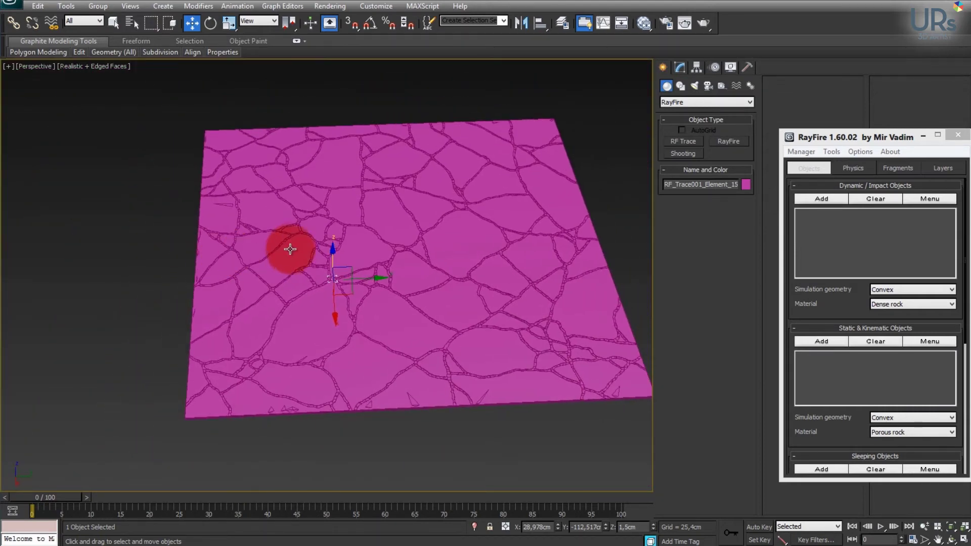
{"action": "middle_click_drag", "start_coordinate": [327, 241], "coordinate": [423, 255], "text": "alt"}
{"action": "left_click_drag", "start_coordinate": [109, 115], "coordinate": [480, 427]}
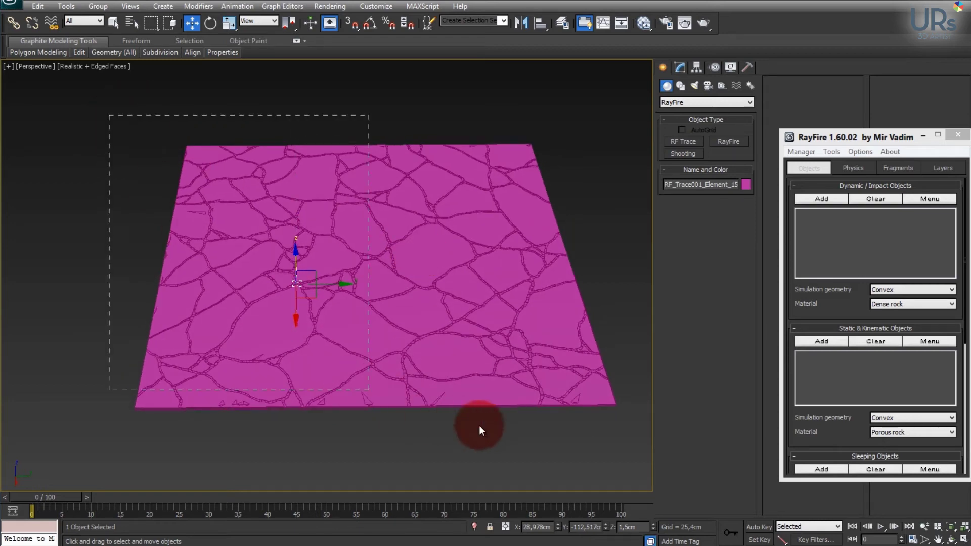
{"action": "left_click_drag", "start_coordinate": [614, 435], "coordinate": [625, 433]}
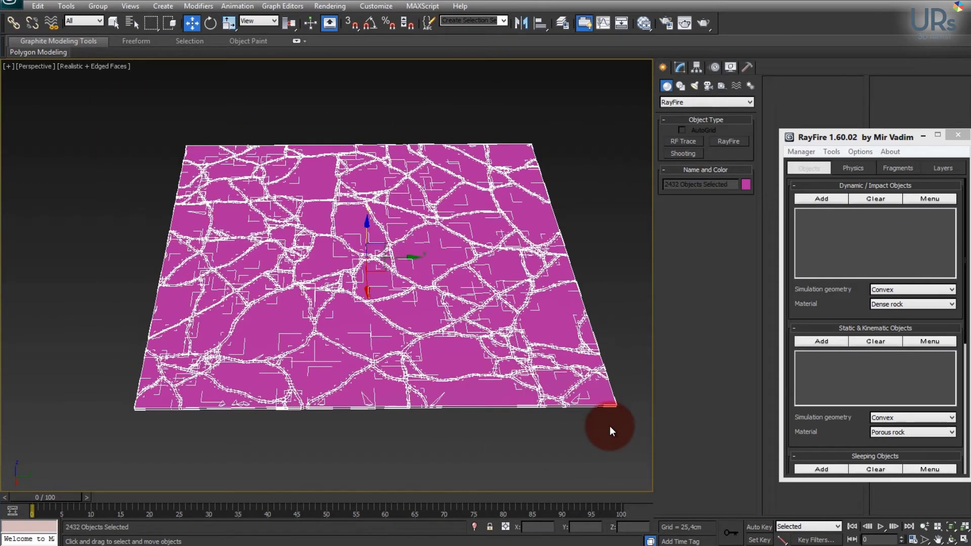
{"action": "left_click_drag", "start_coordinate": [877, 136], "coordinate": [794, 93]}
{"action": "left_click", "coordinate": [734, 156]}
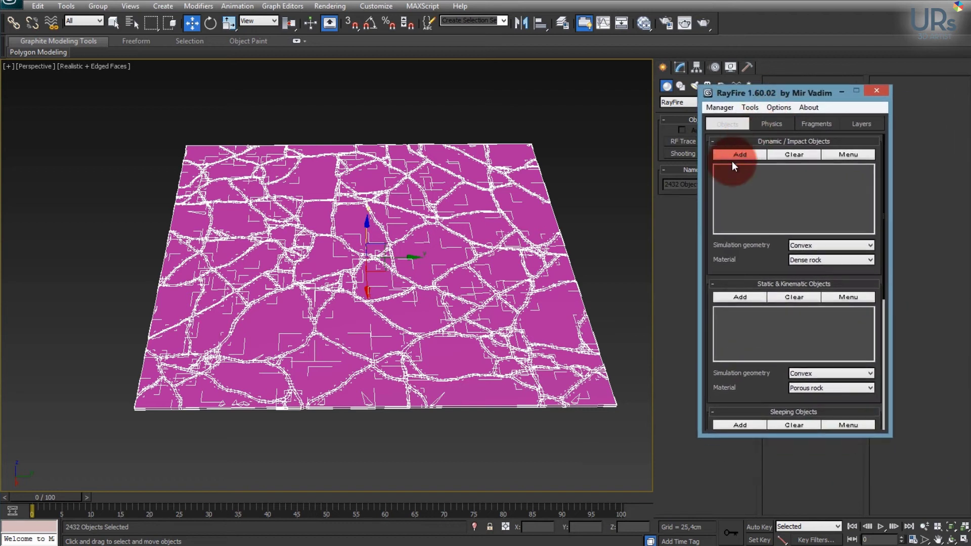
Step: Add the selected plane pieces to RayFire's Dynamic / Impact Objects, deselect them, and move the floater clear of the creation settings
{"action": "left_click", "coordinate": [739, 155]}
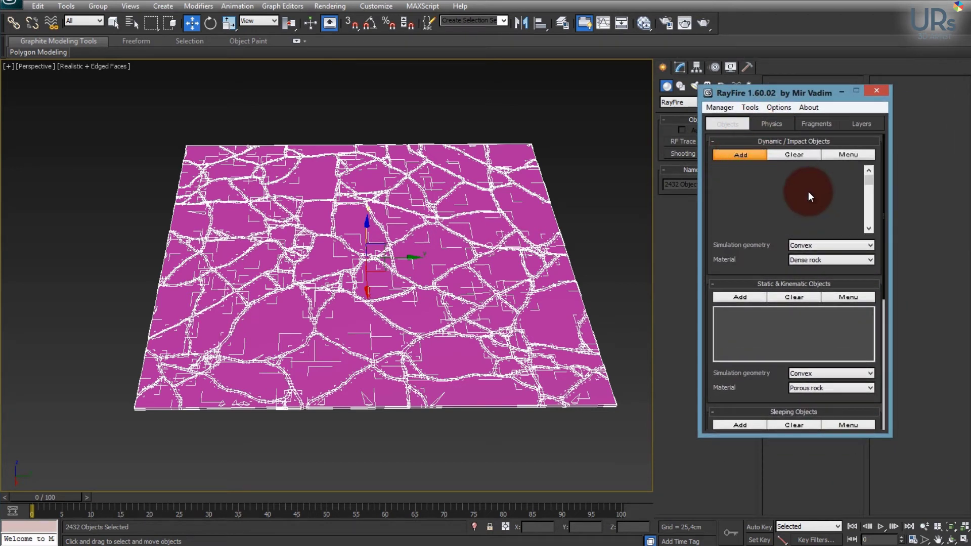
{"action": "left_click_drag", "start_coordinate": [875, 208], "coordinate": [870, 152]}
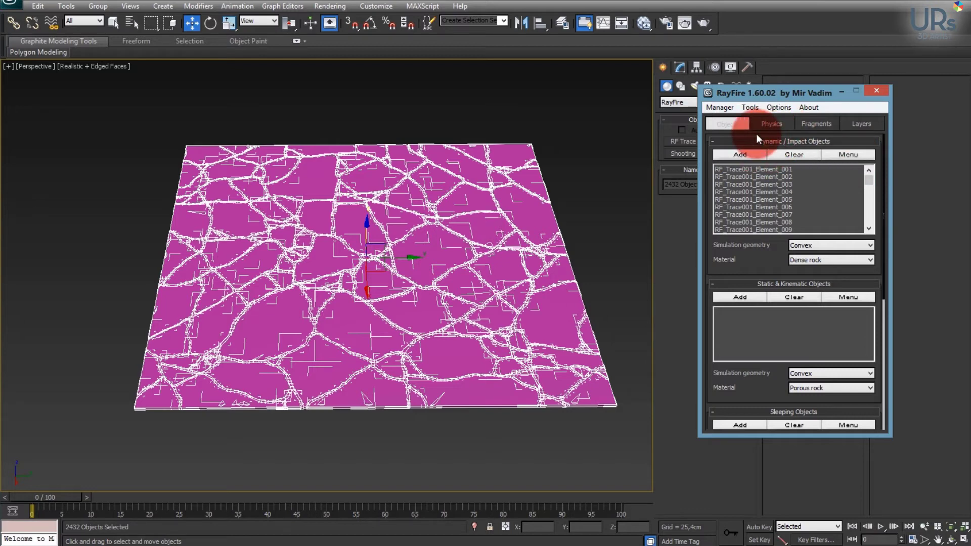
{"action": "left_click", "coordinate": [557, 143]}
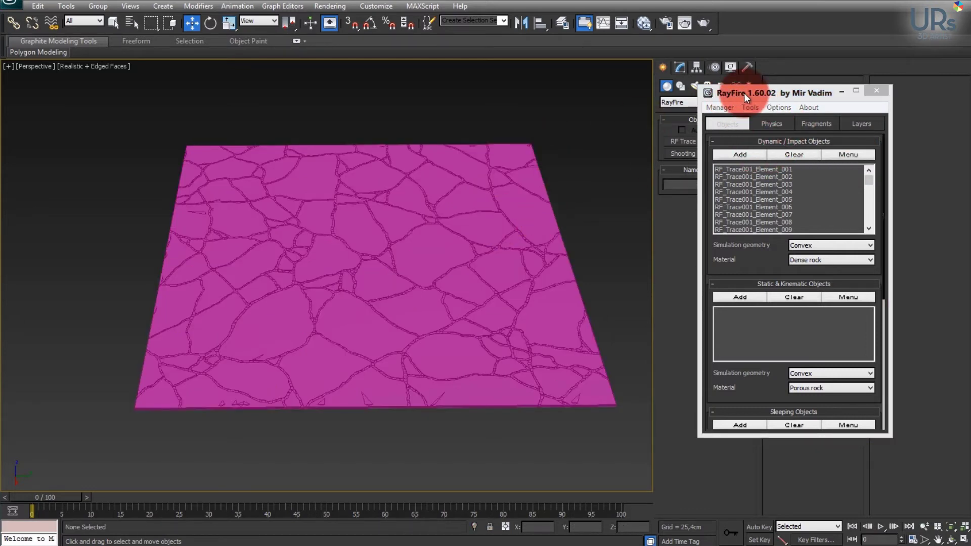
{"action": "left_click_drag", "start_coordinate": [745, 92], "coordinate": [824, 126]}
Step: Create an RF Bomb helper with a spherical range of about 49 cm near the centre of the fractured plane
{"action": "left_click", "coordinate": [721, 85]}
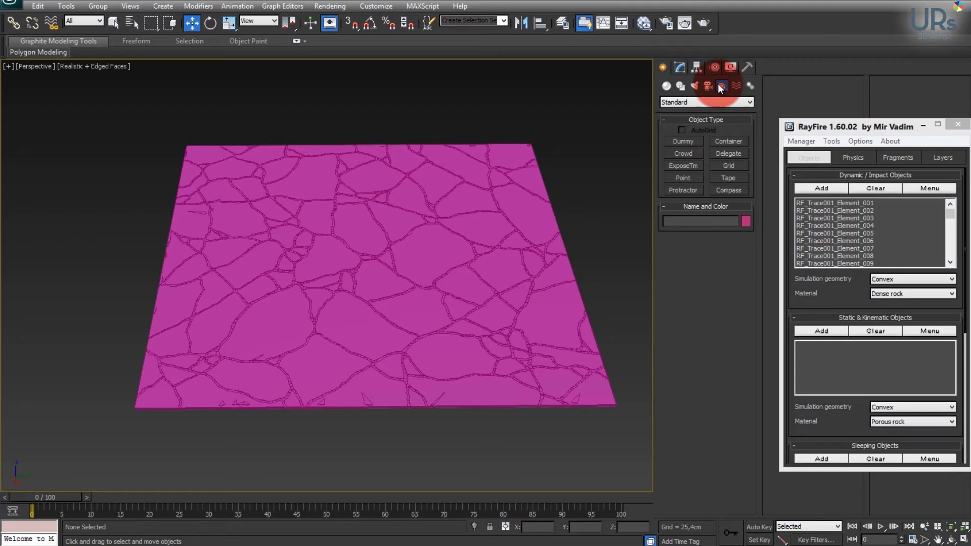
{"action": "left_click", "coordinate": [691, 102]}
{"action": "left_click", "coordinate": [679, 179]}
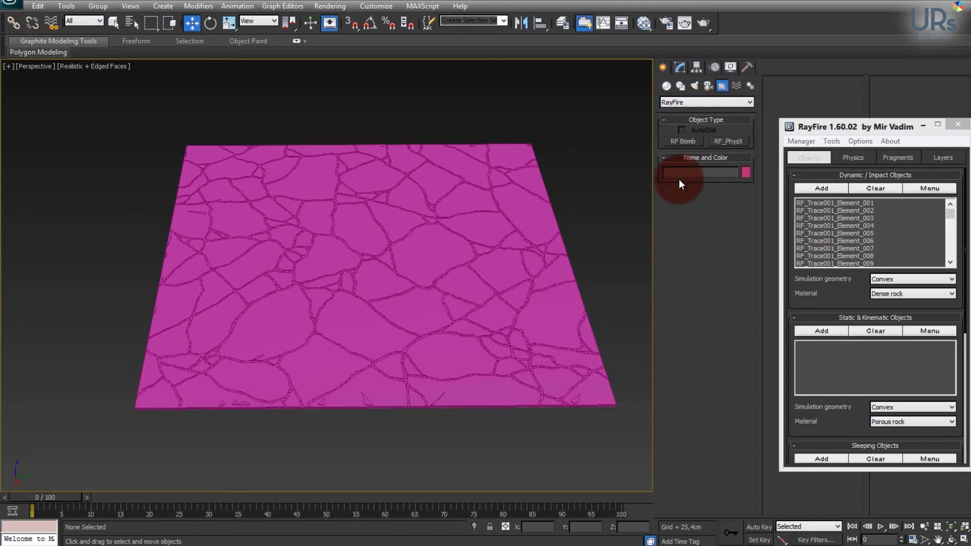
{"action": "left_click", "coordinate": [678, 142]}
{"action": "left_click_drag", "start_coordinate": [366, 253], "coordinate": [395, 276]}
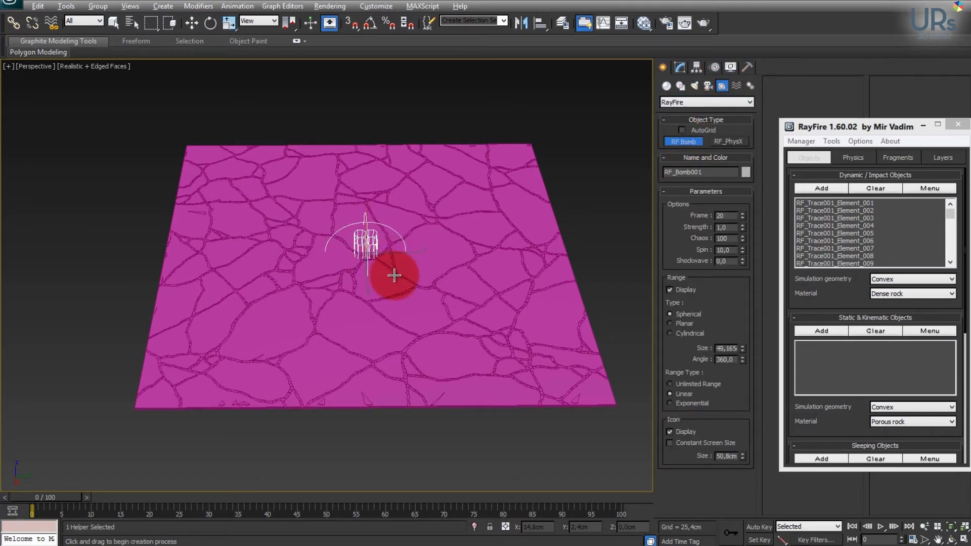
Step: Lower the bomb helper beneath the plane to a Z position of about -16.6 cm
{"action": "middle_click_drag", "start_coordinate": [394, 276], "coordinate": [394, 233], "text": "alt"}
{"action": "key", "text": "w"}
{"action": "key", "text": "w"}
{"action": "mouse_move", "coordinate": [365, 215]}
{"action": "left_mouse_down"}
{"action": "mouse_move", "coordinate": [369, 162]}
{"action": "mouse_move", "coordinate": [375, 224]}
{"action": "left_mouse_up"}
Step: Add the selected bomb helper to the Simulation Properties in RayFire's physics settings
{"action": "left_click", "coordinate": [815, 189]}
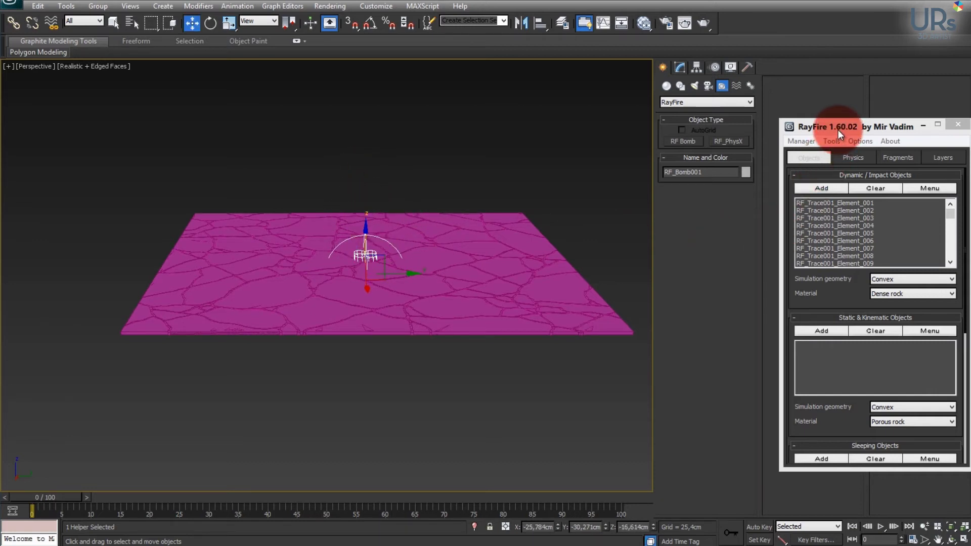
{"action": "left_click_drag", "start_coordinate": [838, 132], "coordinate": [704, 123]}
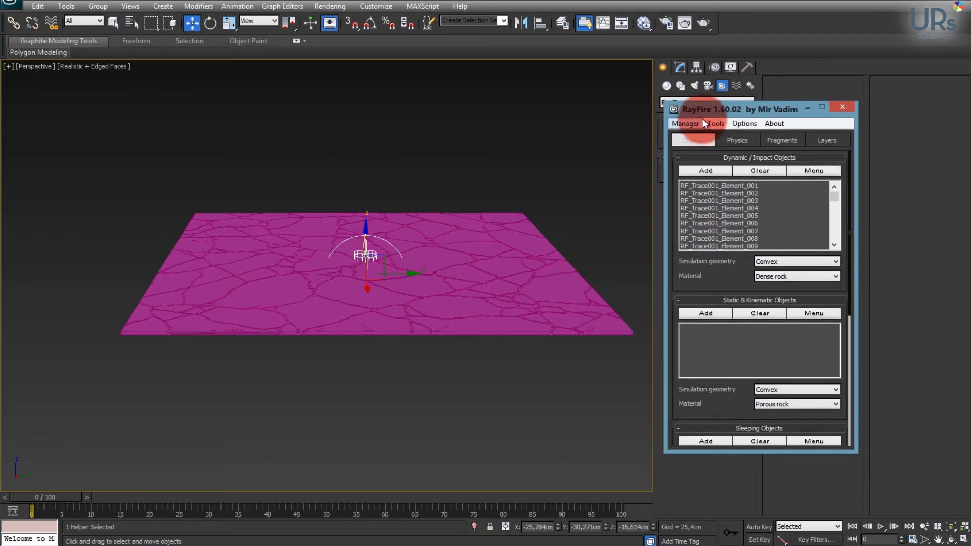
{"action": "left_click", "coordinate": [735, 141]}
{"action": "left_click", "coordinate": [709, 325]}
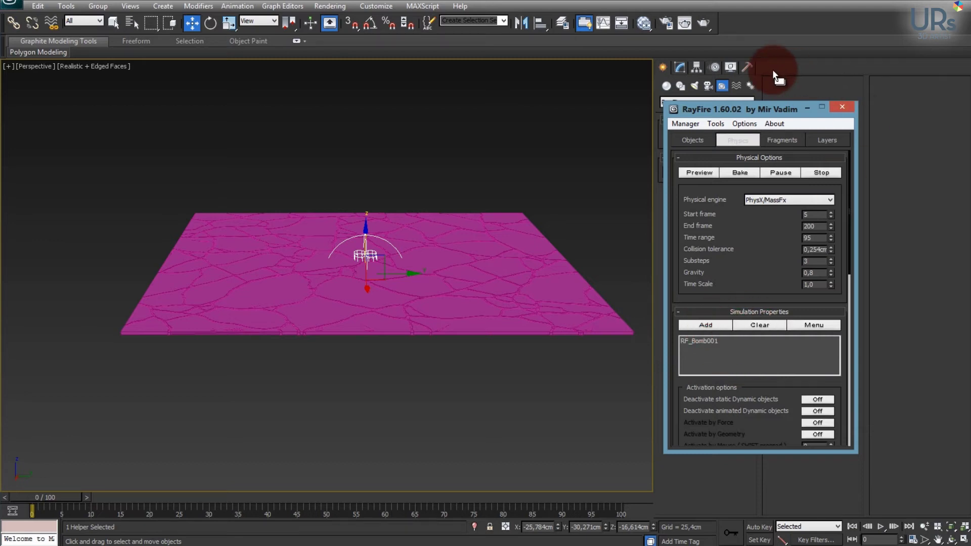
Step: Turn on Deactivate static Dynamic objects, Activate by Force and Home grid as ground for the simulation
{"action": "left_click_drag", "start_coordinate": [756, 102], "coordinate": [748, 36]}
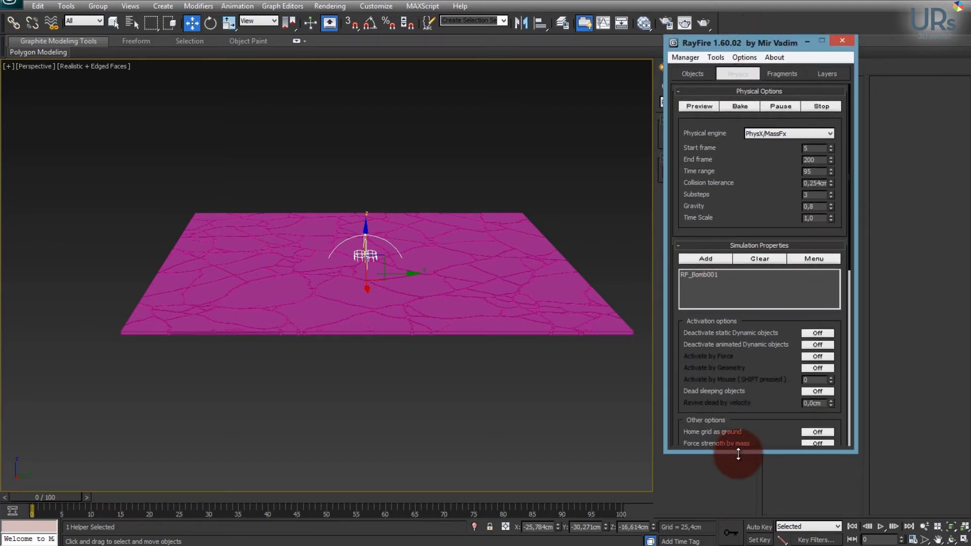
{"action": "left_click_drag", "start_coordinate": [738, 454], "coordinate": [746, 506]}
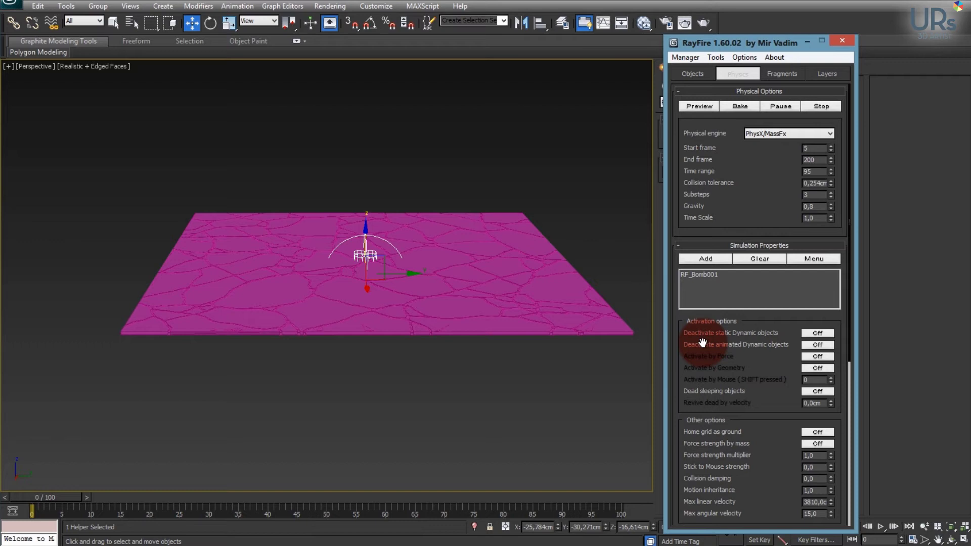
{"action": "left_click", "coordinate": [813, 334]}
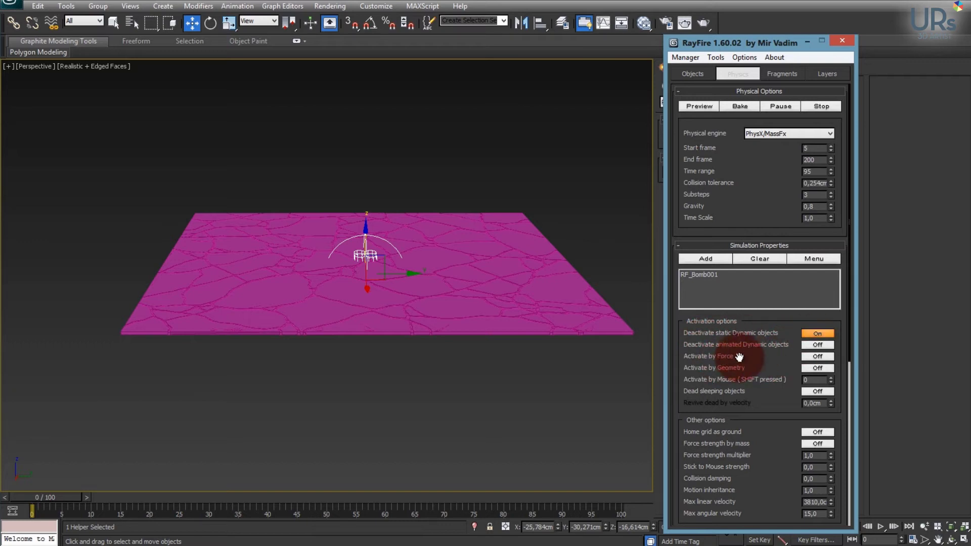
{"action": "left_click", "coordinate": [818, 356]}
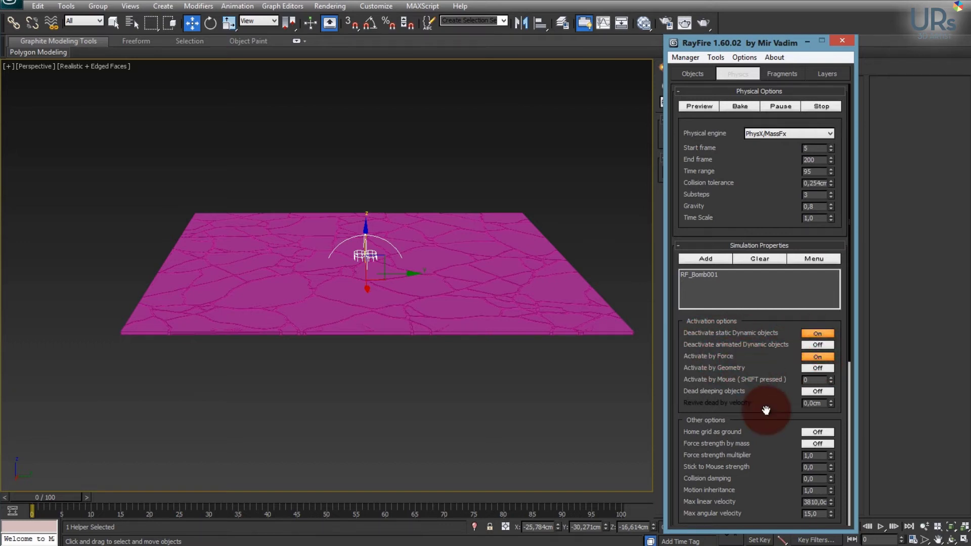
{"action": "scroll", "coordinate": [759, 405], "scroll_direction": "down", "scroll_amount": 2}
{"action": "left_click", "coordinate": [813, 376]}
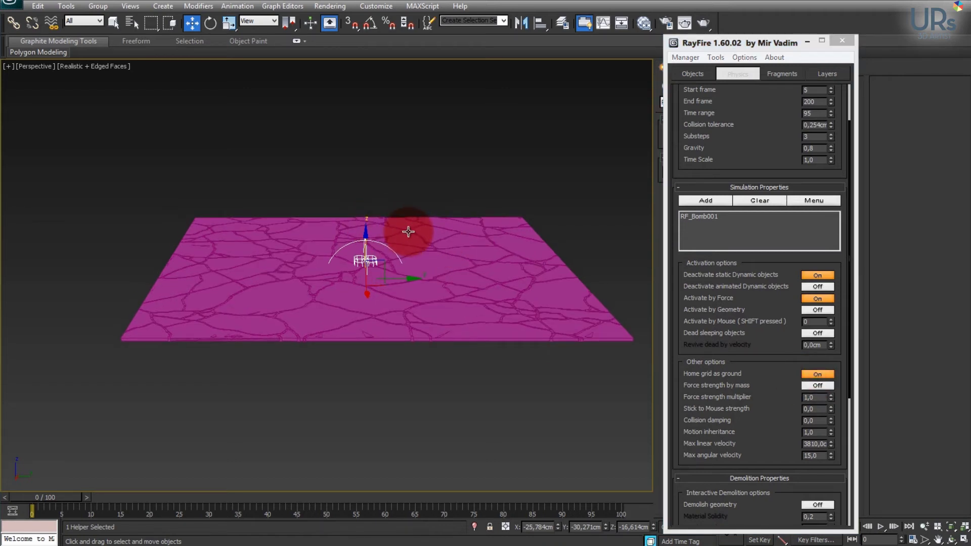
Step: Minimize the RayFire floater and examine the bomb's range and position from above and beneath the plane
{"action": "scroll", "coordinate": [445, 238], "scroll_direction": "up", "scroll_amount": 4}
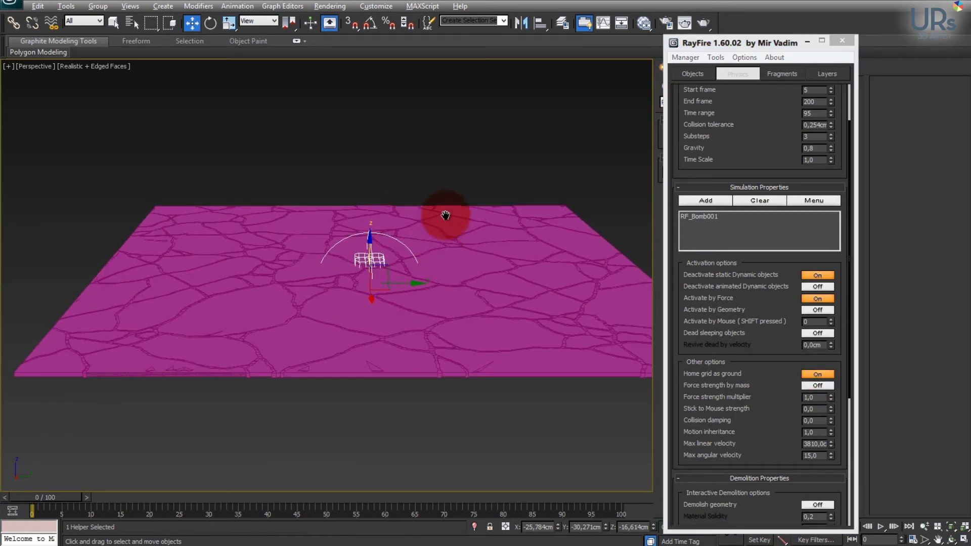
{"action": "middle_click_drag", "start_coordinate": [446, 216], "coordinate": [417, 237]}
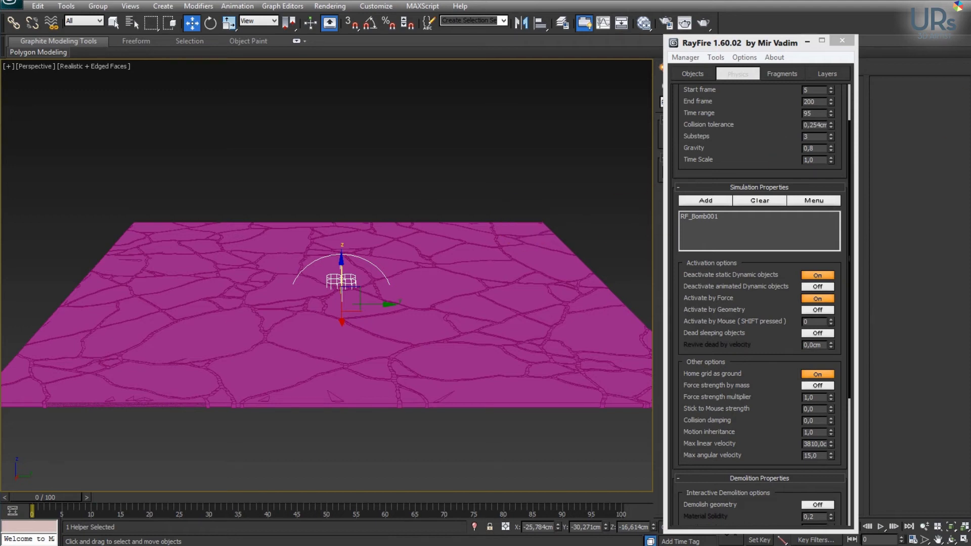
{"action": "left_click", "coordinate": [323, 293]}
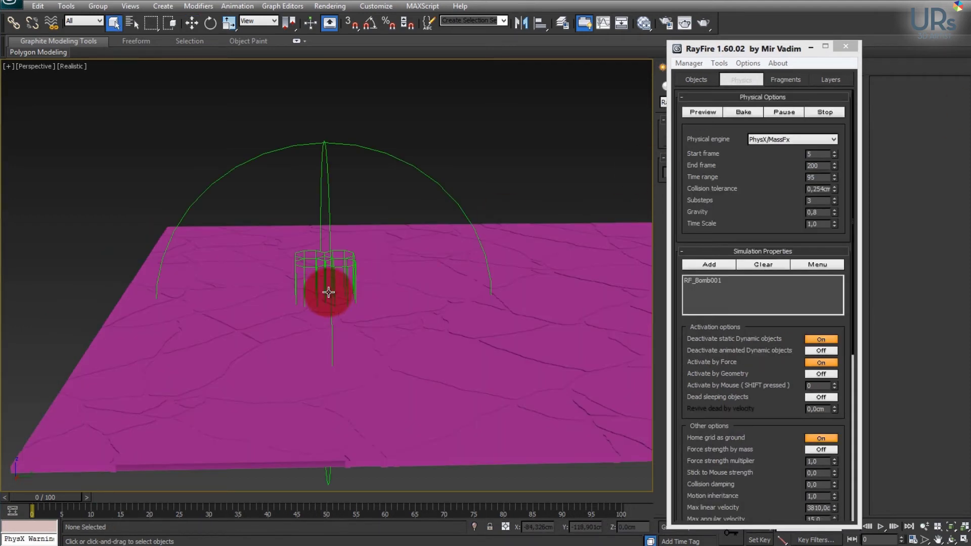
{"action": "left_click", "coordinate": [814, 48]}
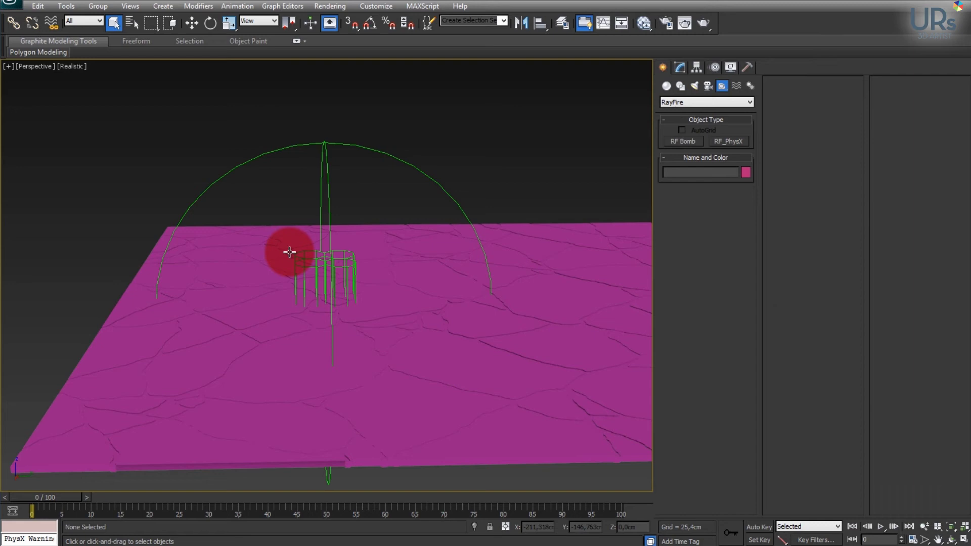
{"action": "middle_click_drag", "start_coordinate": [290, 252], "coordinate": [322, 215], "text": "alt"}
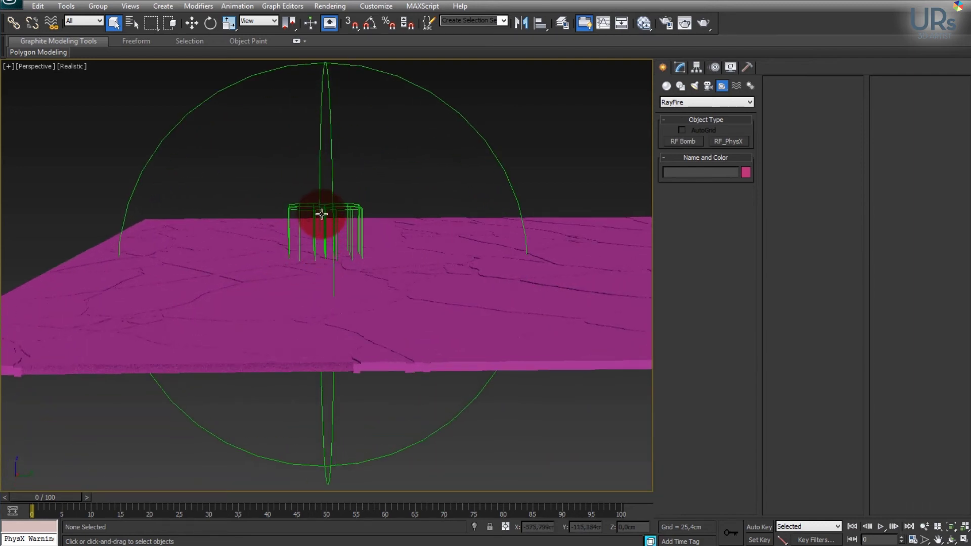
{"action": "left_click", "coordinate": [280, 162]}
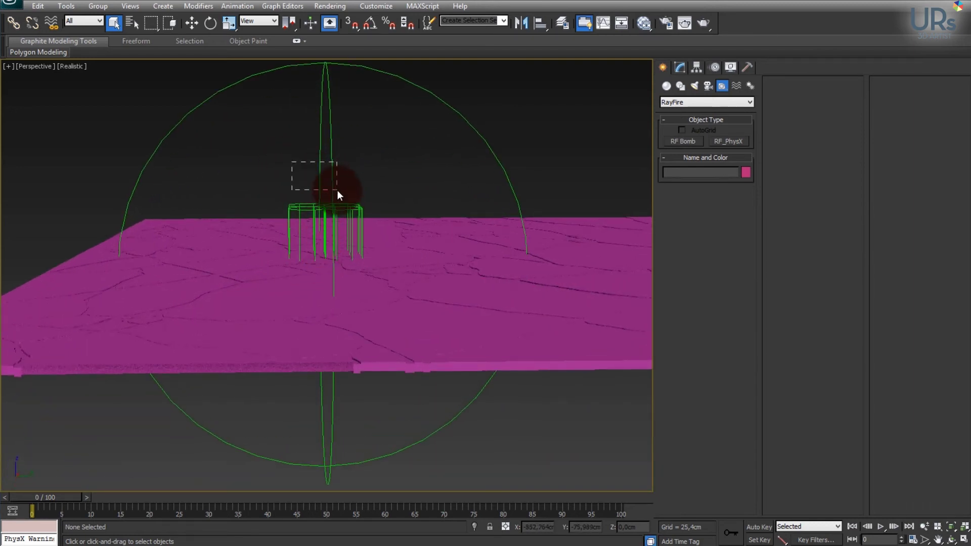
{"action": "middle_click_drag", "start_coordinate": [338, 392], "coordinate": [325, 265], "text": "alt"}
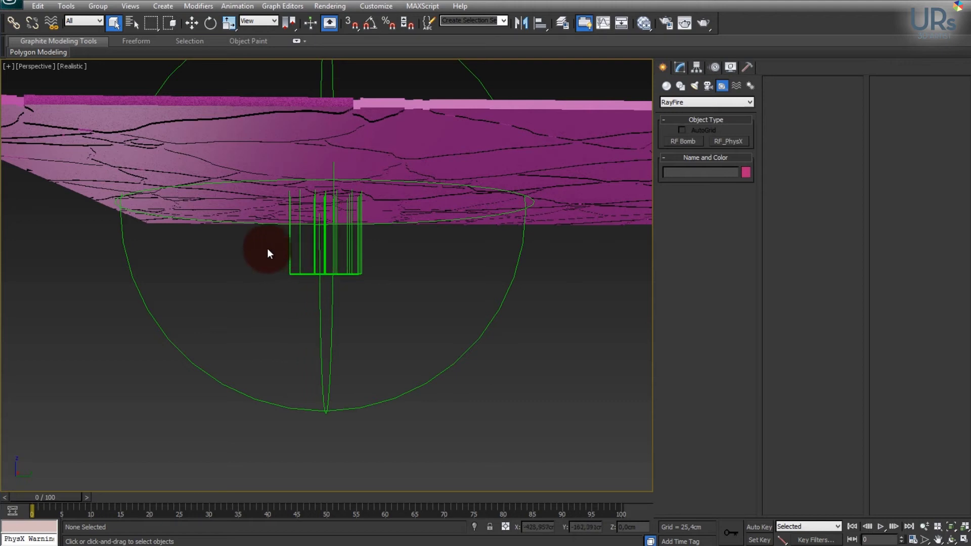
{"action": "left_click", "coordinate": [327, 248]}
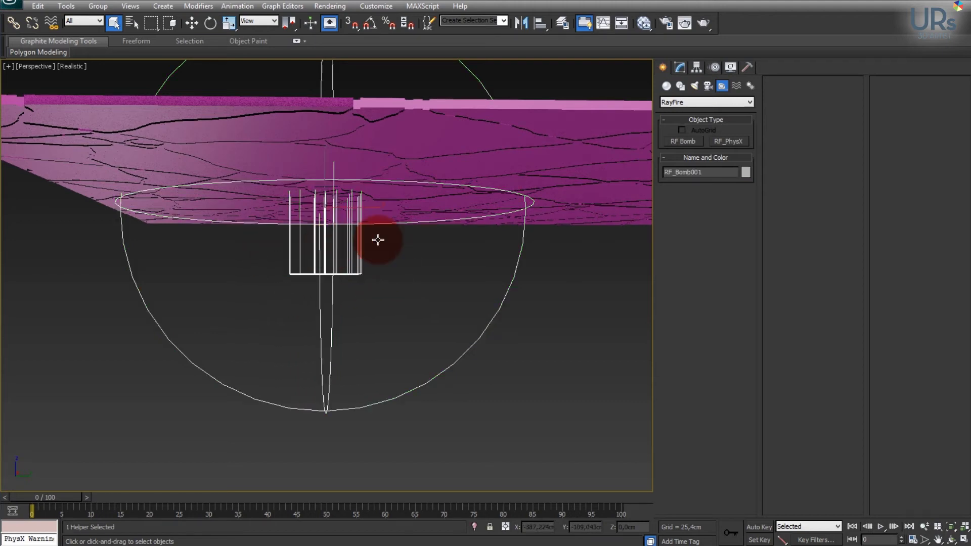
{"action": "middle_click_drag", "start_coordinate": [380, 238], "coordinate": [434, 269], "text": "alt"}
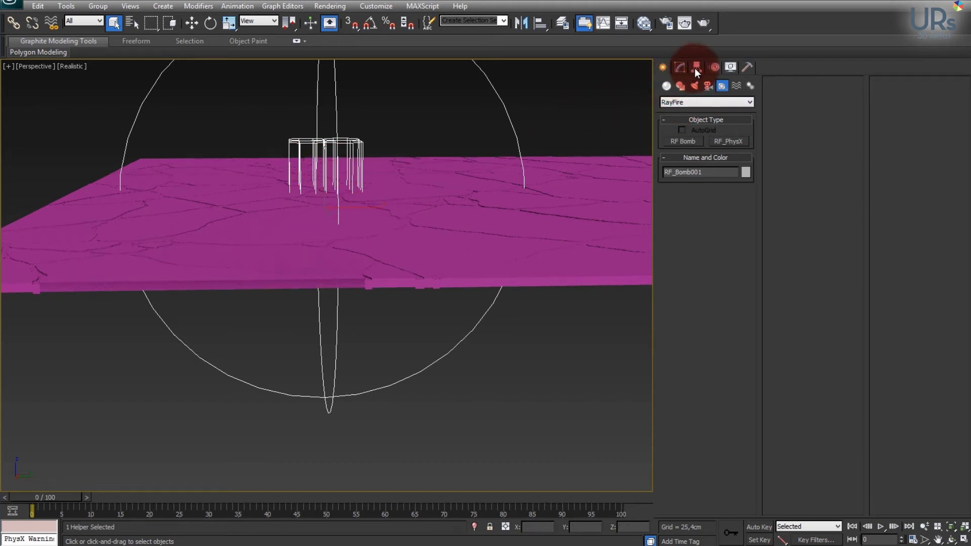
Step: Hide all helper objects so the bomb does not obstruct the fractured plane
{"action": "left_click", "coordinate": [714, 68]}
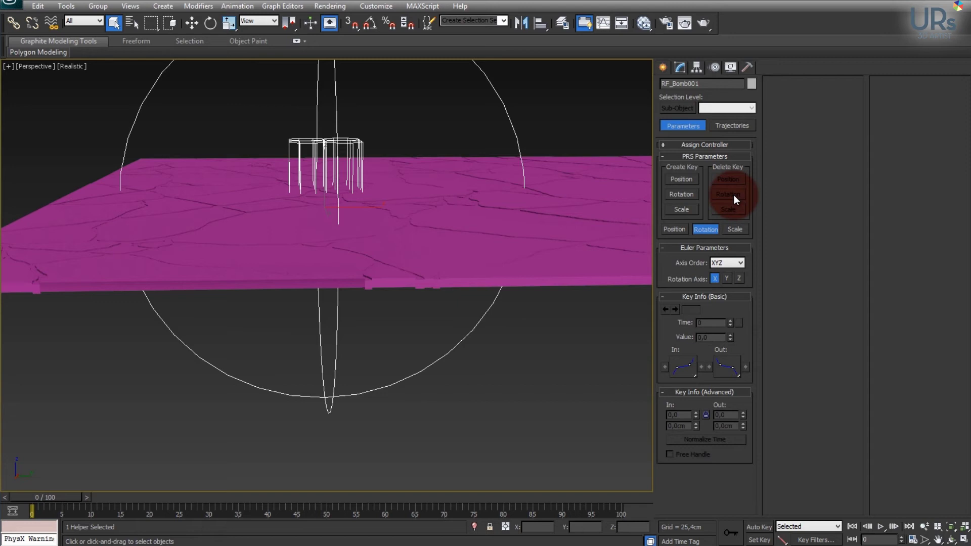
{"action": "left_click", "coordinate": [731, 66]}
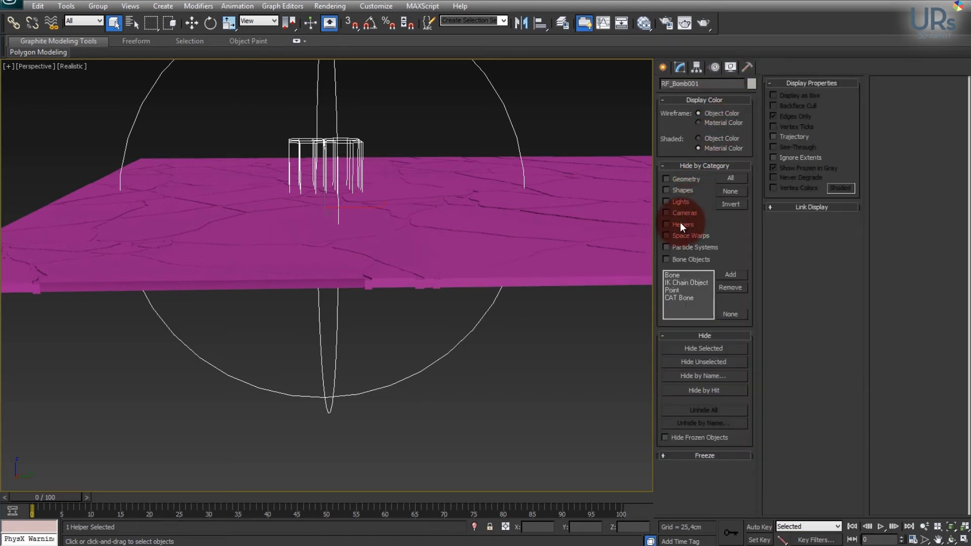
{"action": "left_click", "coordinate": [681, 224]}
Step: Scrub through the explosion animation, examine the flying fragments from several angles, and stop at frame 7
{"action": "middle_click_drag", "start_coordinate": [375, 141], "coordinate": [154, 415], "text": "alt"}
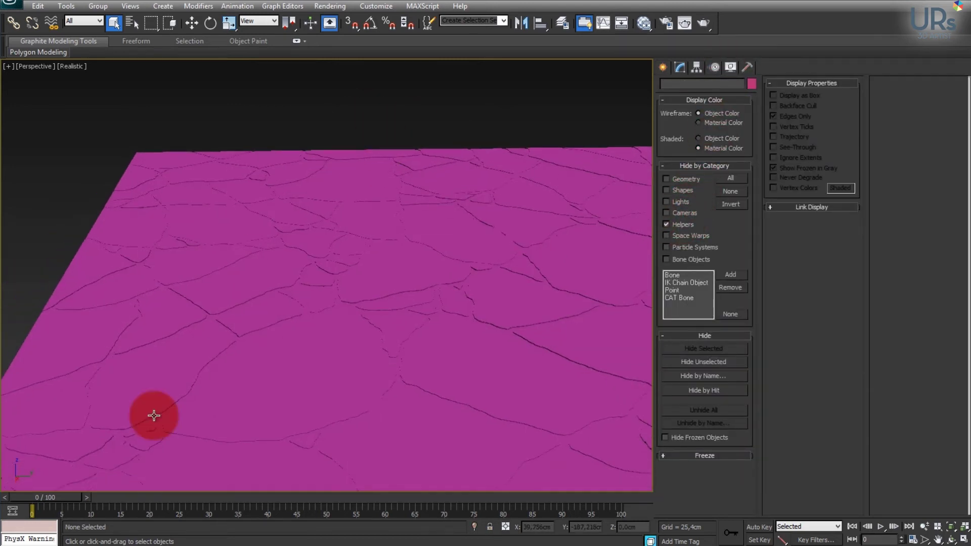
{"action": "left_click_drag", "start_coordinate": [54, 498], "coordinate": [101, 497]}
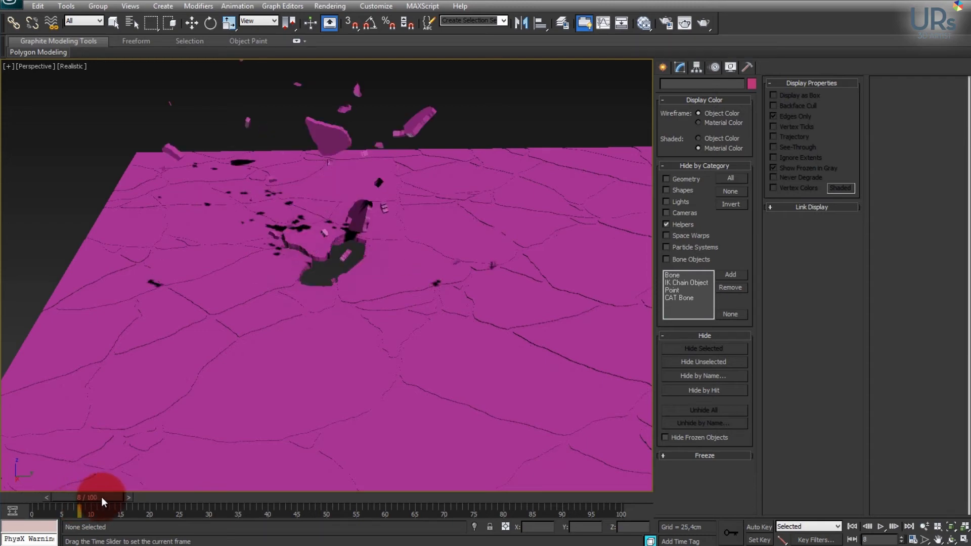
{"action": "mouse_move", "coordinate": [278, 293]}
{"action": "middle_mouse_down", "text": "alt"}
{"action": "mouse_move", "coordinate": [288, 329]}
{"action": "mouse_move", "coordinate": [278, 298]}
{"action": "middle_mouse_up", "text": "alt"}
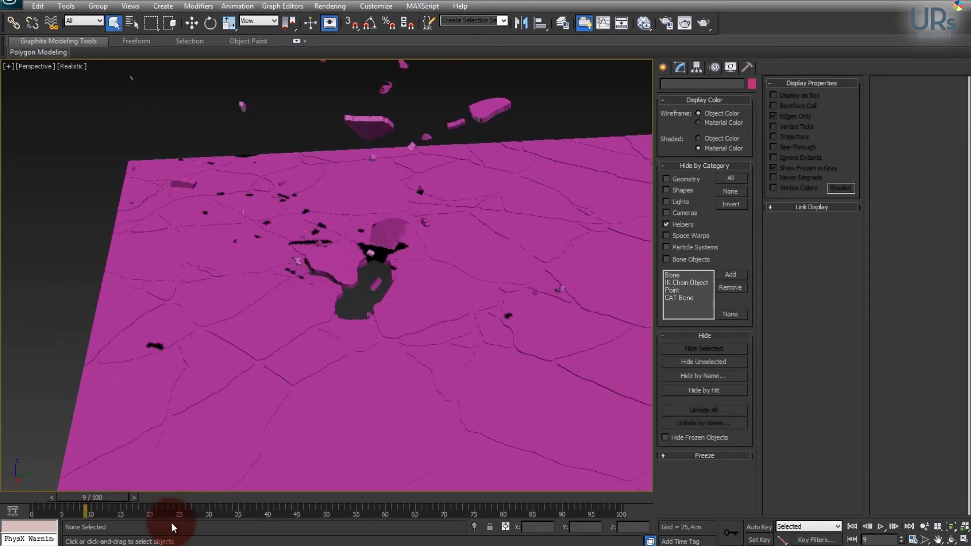
{"action": "mouse_move", "coordinate": [102, 500]}
{"action": "left_mouse_down"}
{"action": "mouse_move", "coordinate": [220, 507]}
{"action": "mouse_move", "coordinate": [66, 503]}
{"action": "mouse_move", "coordinate": [114, 504]}
{"action": "left_mouse_up"}
{"action": "middle_click_drag", "start_coordinate": [482, 321], "coordinate": [332, 392], "text": "alt"}
{"action": "left_click_drag", "start_coordinate": [114, 503], "coordinate": [126, 498]}
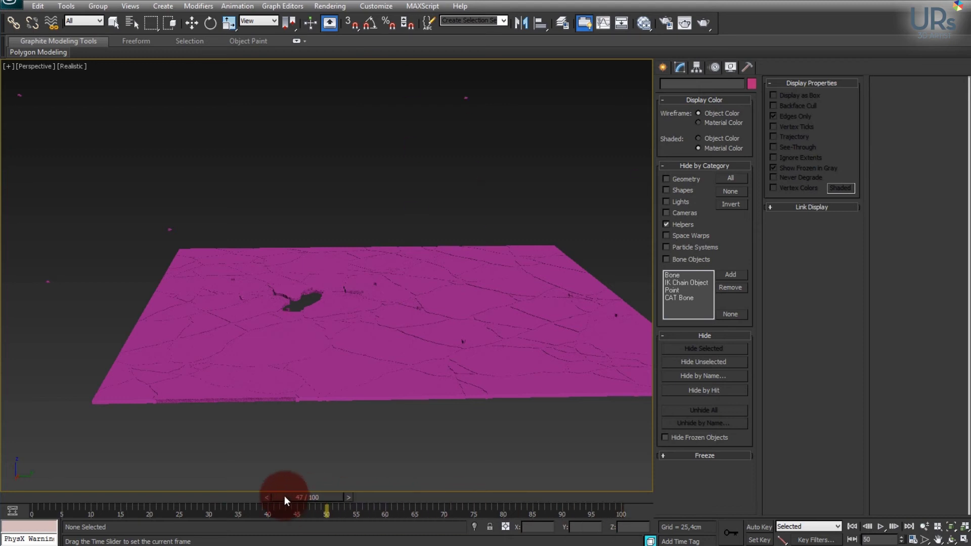
{"action": "middle_click_drag", "start_coordinate": [330, 338], "coordinate": [325, 347], "text": "alt"}
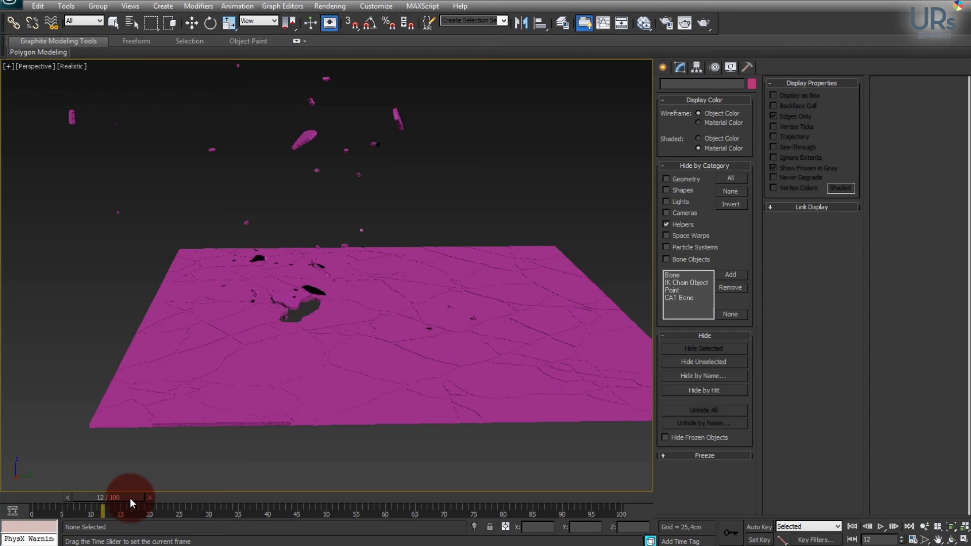
{"action": "left_click_drag", "start_coordinate": [130, 499], "coordinate": [92, 515]}
{"action": "middle_click_drag", "start_coordinate": [352, 365], "coordinate": [500, 384], "text": "alt"}
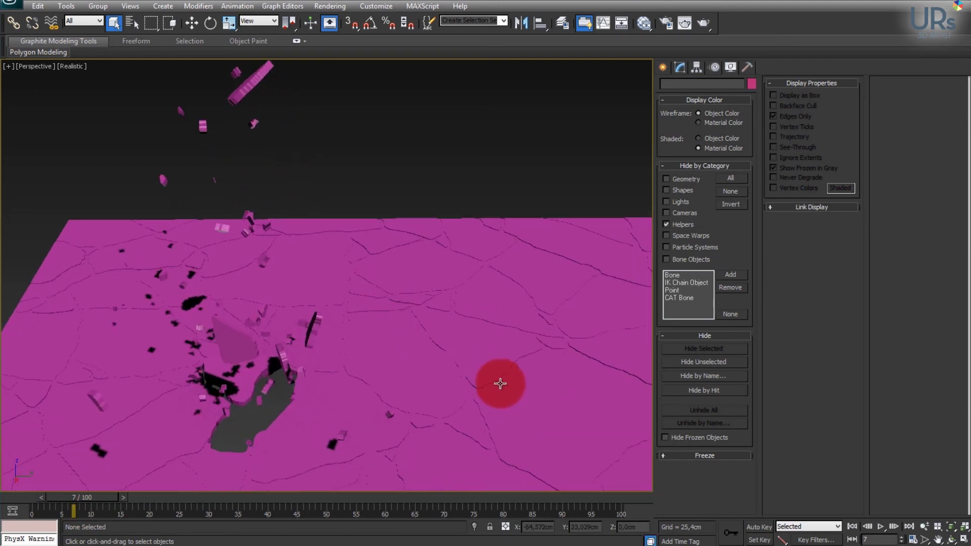
Step: Show edged faces in the viewport and examine the crack fragments across the whole plane
{"action": "key", "text": "F4"}
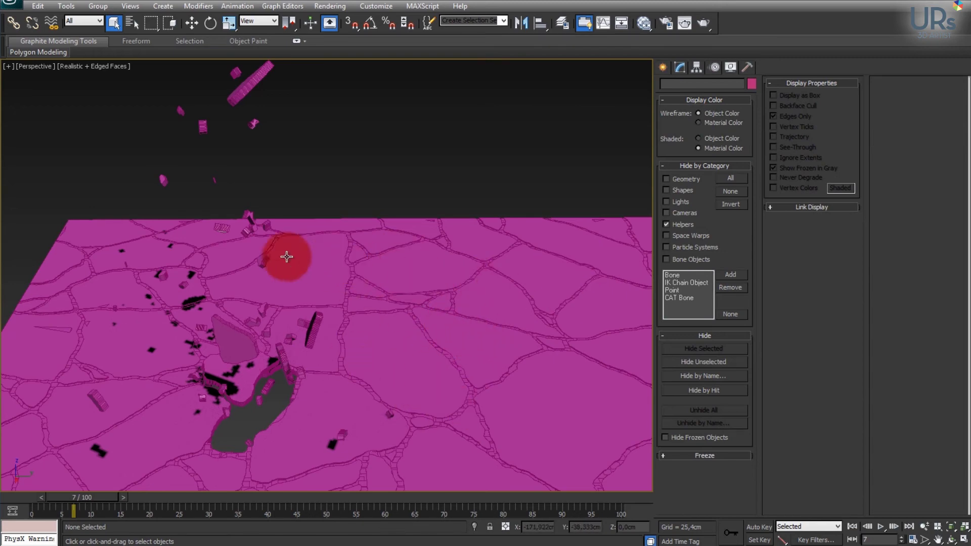
{"action": "middle_click_drag", "start_coordinate": [514, 369], "coordinate": [375, 297], "text": "alt"}
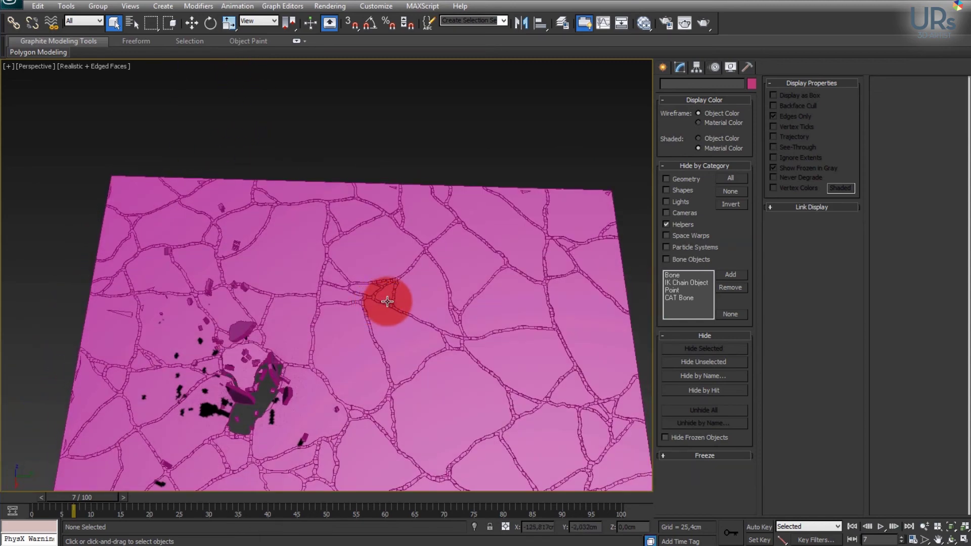
{"action": "middle_click_drag", "start_coordinate": [418, 390], "coordinate": [406, 369], "text": "alt"}
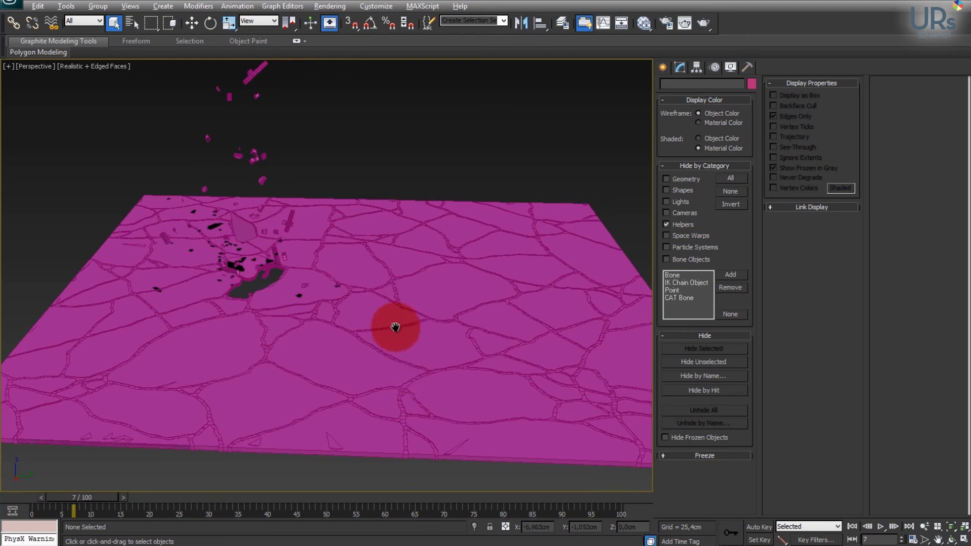
{"action": "middle_click_drag", "start_coordinate": [396, 327], "coordinate": [399, 353]}
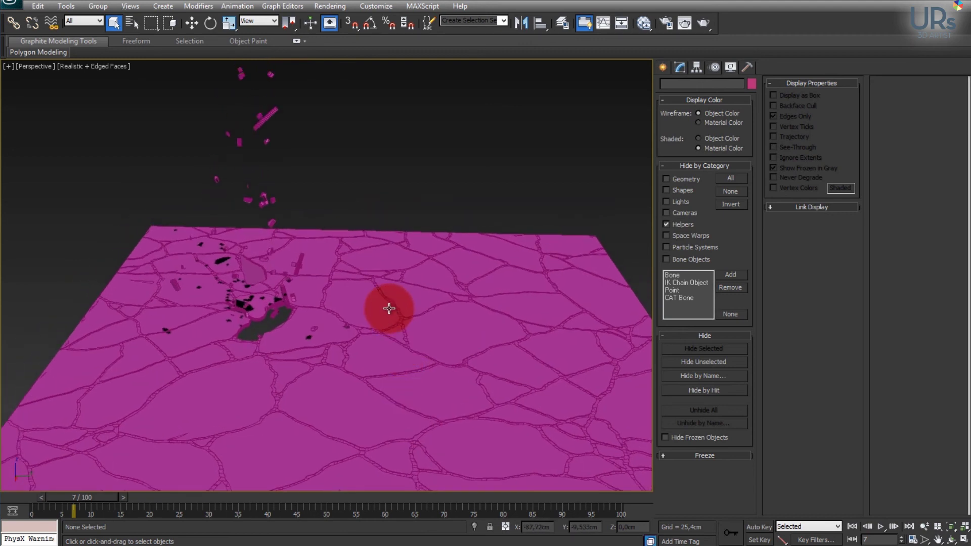
Step: Raise one large piece above the far side of the plane, tilt it, and inspect the gap it leaves
{"action": "left_click", "coordinate": [392, 293]}
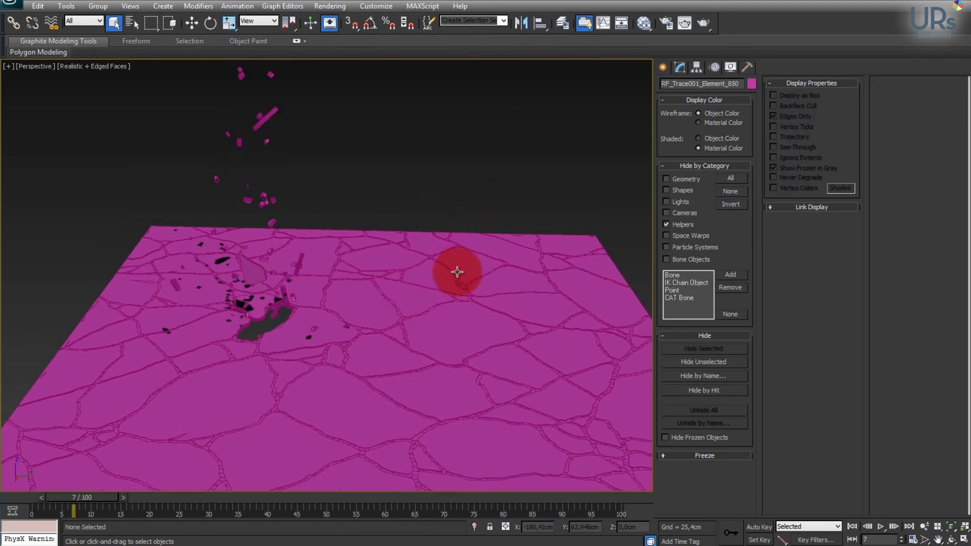
{"action": "left_click_drag", "start_coordinate": [458, 272], "coordinate": [526, 159]}
{"action": "key", "text": "e"}
{"action": "left_click", "coordinate": [555, 164]}
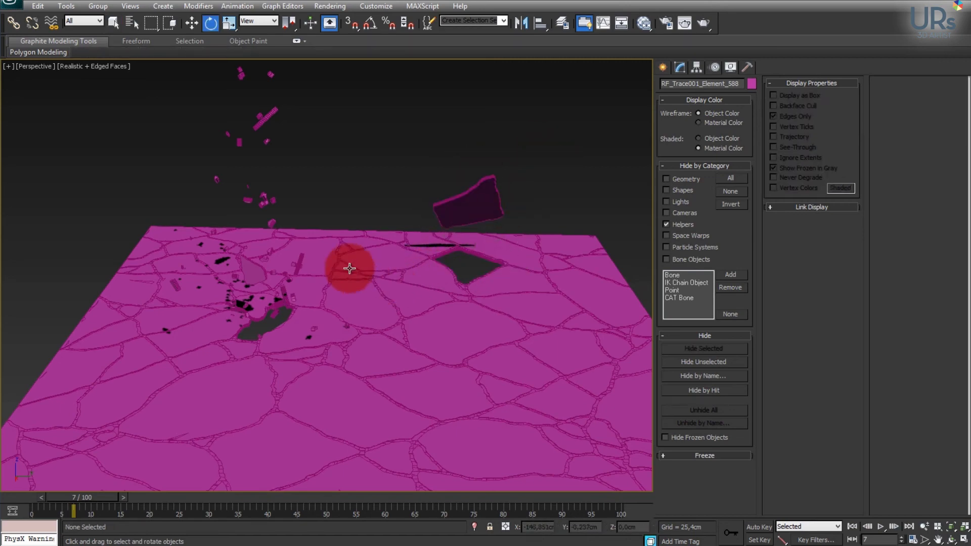
{"action": "middle_click_drag", "start_coordinate": [349, 269], "coordinate": [524, 278], "text": "alt"}
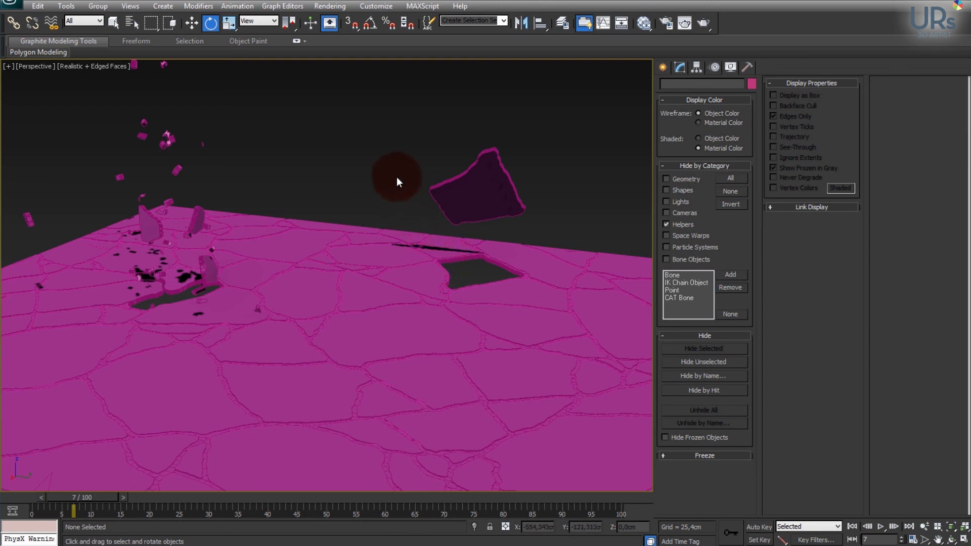
{"action": "scroll", "coordinate": [483, 281], "scroll_direction": "down", "scroll_amount": 4}
{"action": "middle_click_drag", "start_coordinate": [455, 276], "coordinate": [429, 305], "text": "alt"}
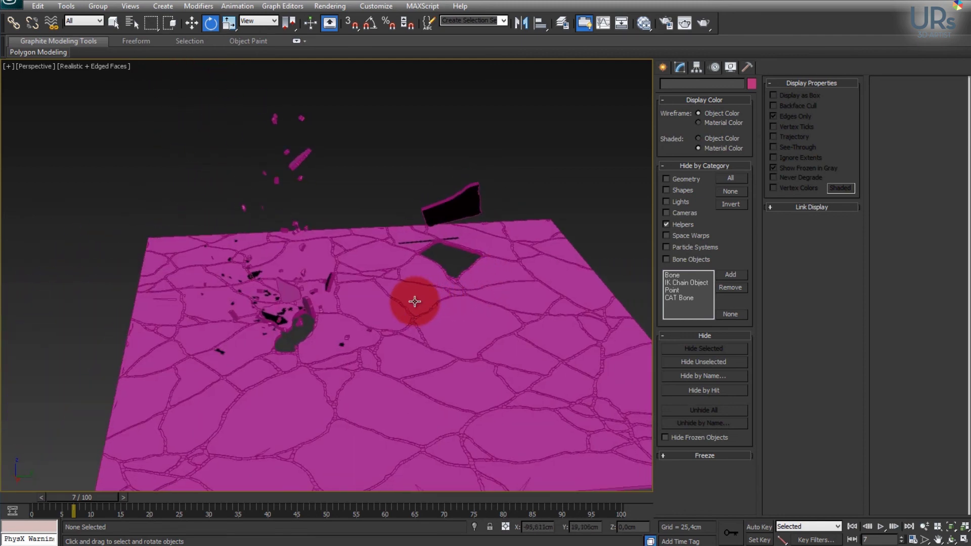